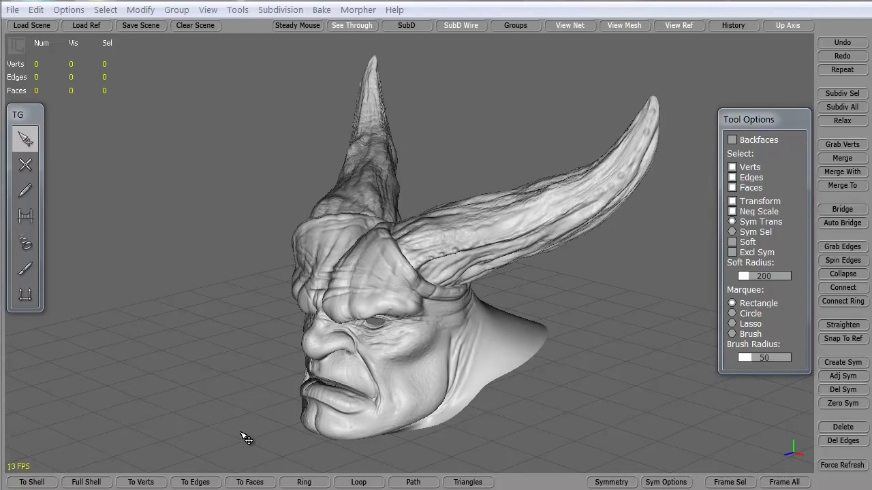
# Orbit and zoom around the demon head to inspect its front, side and three-quarter views
pyautogui.moveTo(238, 434); pyautogui.dragTo(428, 388, button='middle')
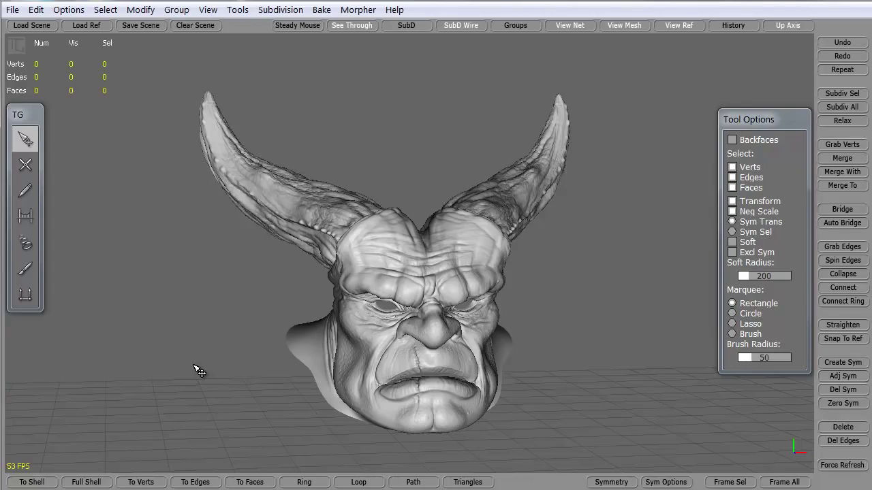
pyautogui.keyDown('alt'); pyautogui.moveTo(207, 298); pyautogui.dragTo(211, 321, button='right'); pyautogui.keyUp('alt')
pyautogui.keyDown('alt'); pyautogui.moveTo(179, 292); pyautogui.dragTo(171, 270); pyautogui.keyUp('alt')
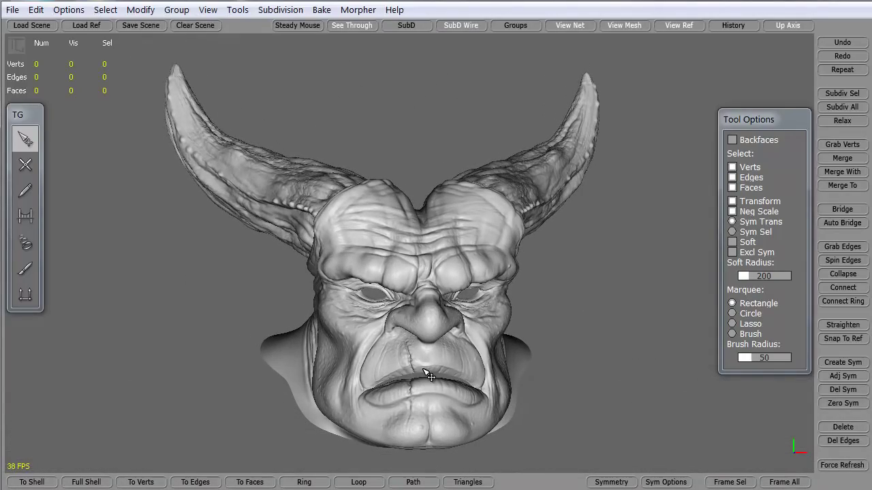
pyautogui.moveTo(229, 420)
pyautogui.keyDown('alt'); pyautogui.mouseDown()
pyautogui.moveTo(219, 414)
pyautogui.moveTo(235, 416)
pyautogui.mouseUp(); pyautogui.keyUp('alt')
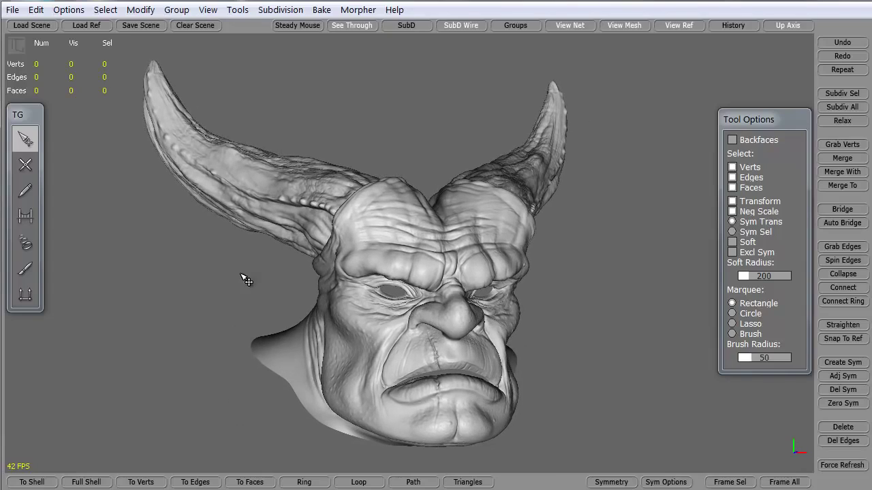
pyautogui.keyDown('alt'); pyautogui.moveTo(194, 349); pyautogui.dragTo(197, 328); pyautogui.keyUp('alt')
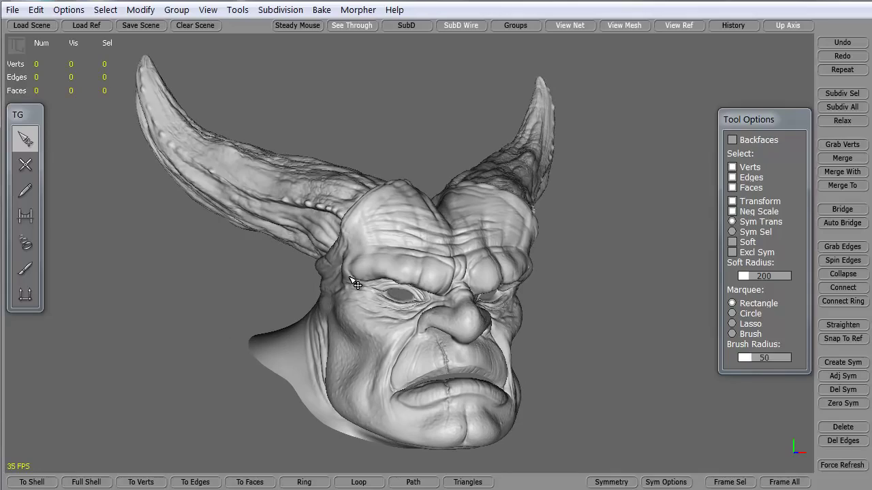
pyautogui.keyDown('alt'); pyautogui.moveTo(328, 266); pyautogui.dragTo(278, 331); pyautogui.keyUp('alt')
pyautogui.keyDown('alt'); pyautogui.moveTo(278, 331); pyautogui.dragTo(261, 216, button='right'); pyautogui.keyUp('alt')
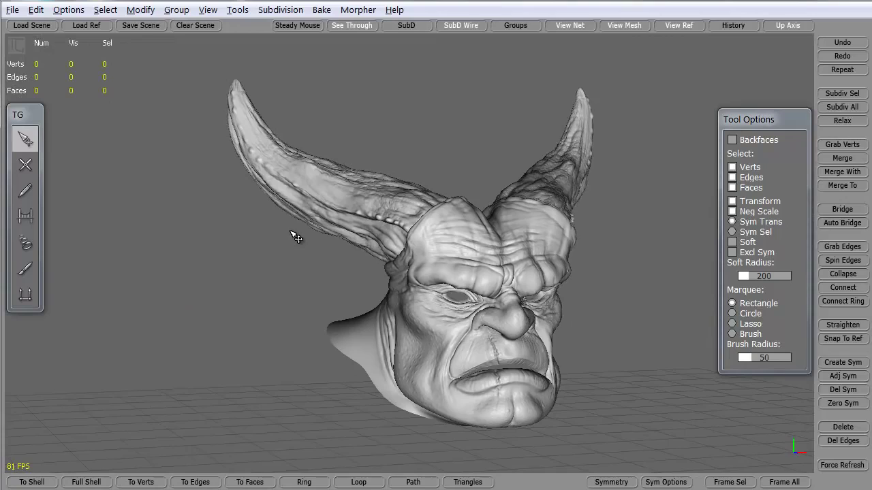
pyautogui.keyDown('alt'); pyautogui.moveTo(296, 237); pyautogui.dragTo(252, 290); pyautogui.keyUp('alt')
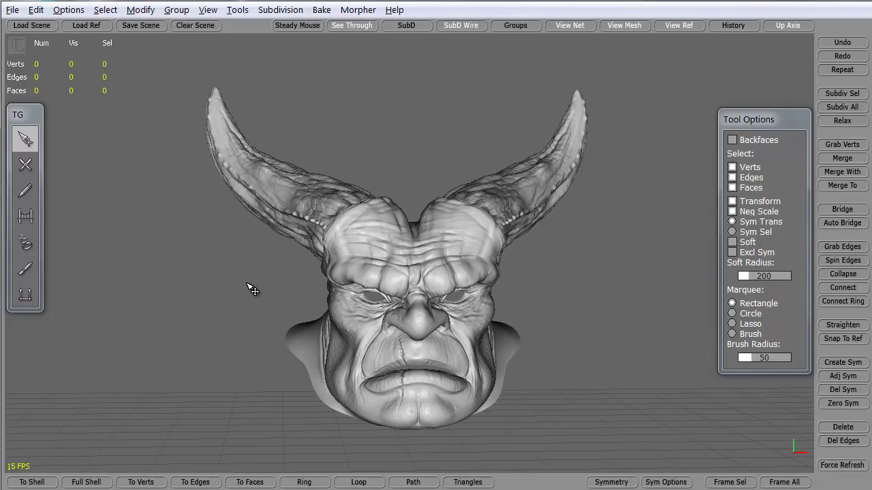
pyautogui.keyDown('alt'); pyautogui.moveTo(237, 274); pyautogui.dragTo(215, 273); pyautogui.keyUp('alt')
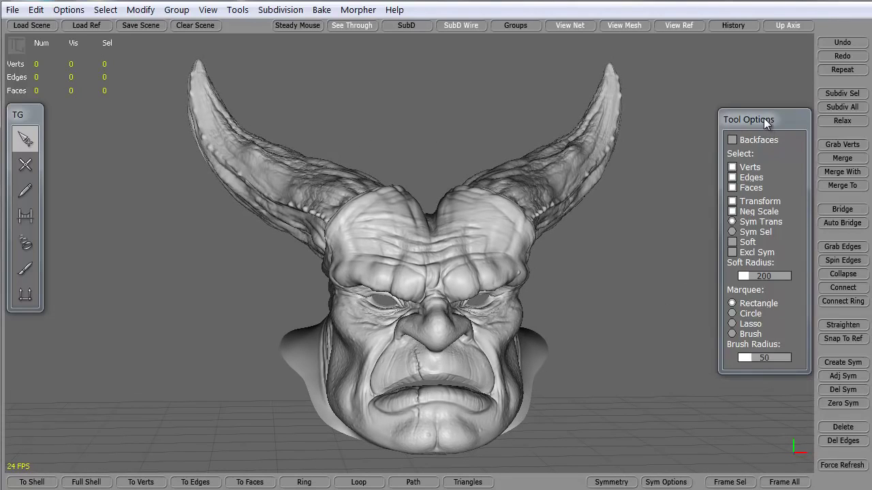
# Move the Tool Options panel and the TG toolbox clear of the head model
pyautogui.moveTo(763, 117); pyautogui.dragTo(762, 61)
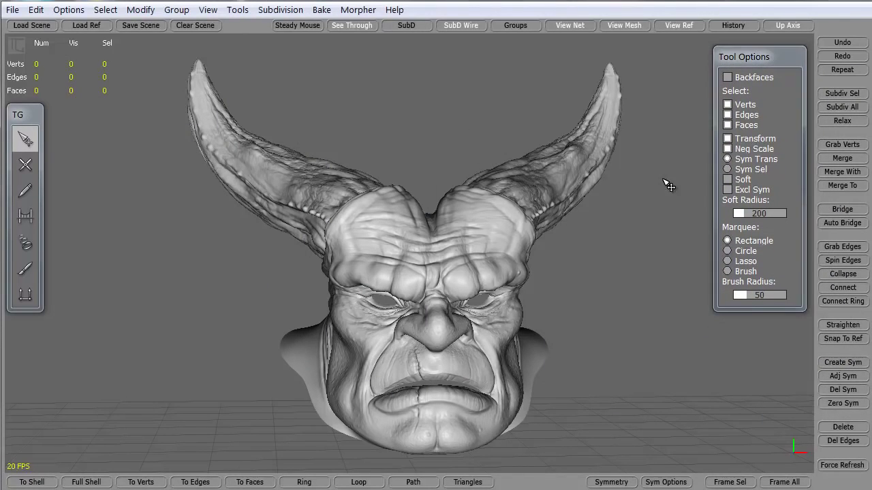
pyautogui.moveTo(26, 118)
pyautogui.mouseDown()
pyautogui.moveTo(47, 110)
pyautogui.moveTo(41, 126)
pyautogui.moveTo(30, 125)
pyautogui.mouseUp()
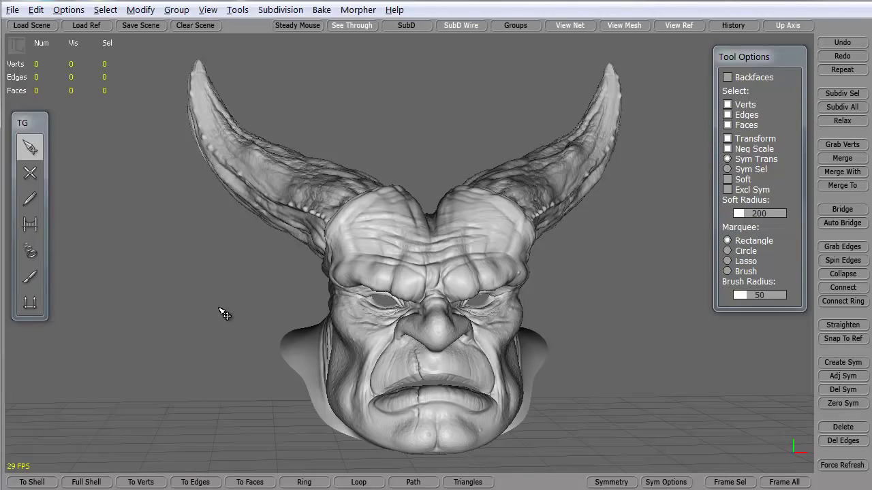
pyautogui.moveTo(224, 317)
pyautogui.mouseDown(button='middle')
pyautogui.moveTo(245, 306)
pyautogui.moveTo(288, 311)
pyautogui.moveTo(305, 327)
pyautogui.moveTo(254, 314)
pyautogui.mouseUp(button='middle')
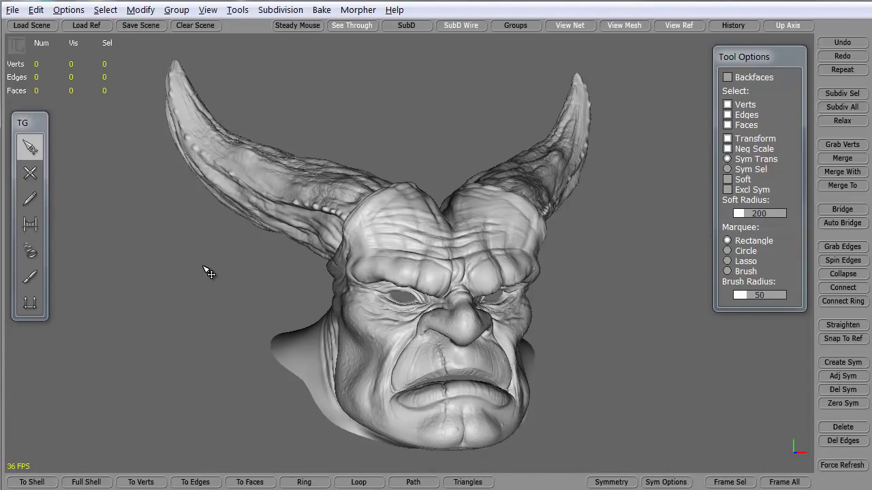
# Zoom onto the forehead and lay a four-vertex SimpleCreate chain along the brow ridge
pyautogui.scroll(2, 204, 268)
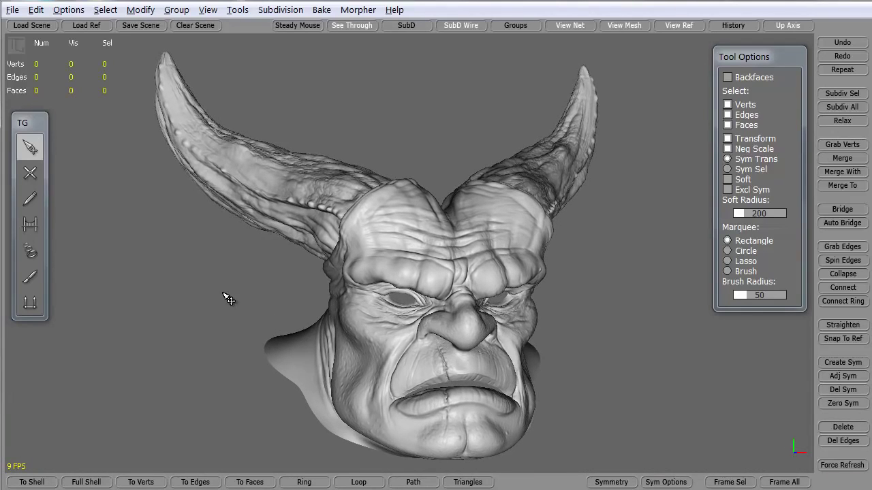
pyautogui.scroll(2, 225, 289)
pyautogui.scroll(5, 200, 247)
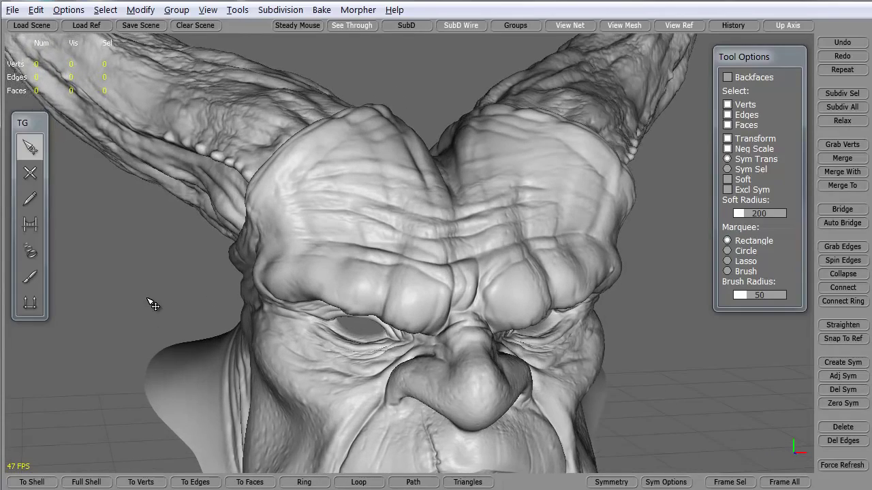
pyautogui.moveTo(154, 305)
pyautogui.mouseDown(button='middle')
pyautogui.moveTo(170, 307)
pyautogui.moveTo(150, 286)
pyautogui.mouseUp(button='middle')
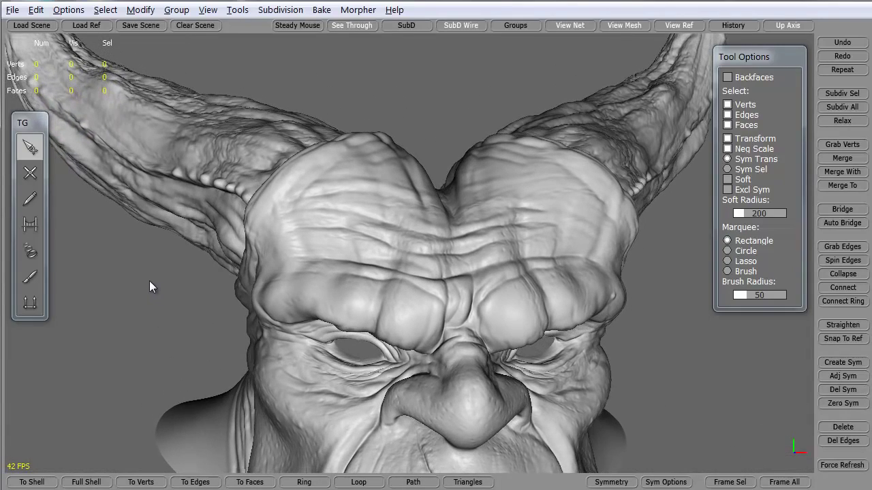
pyautogui.click(31, 173)
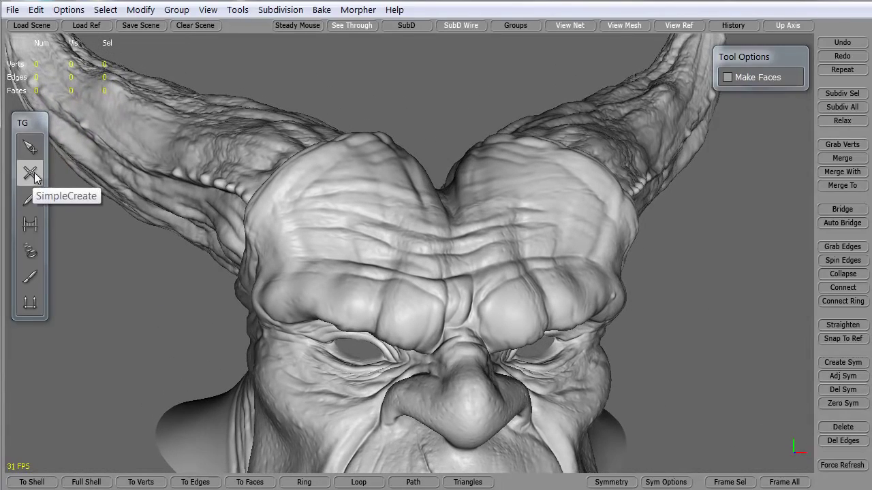
pyautogui.click(434, 327)
pyautogui.click(388, 308)
pyautogui.click(334, 293)
pyautogui.click(296, 290)
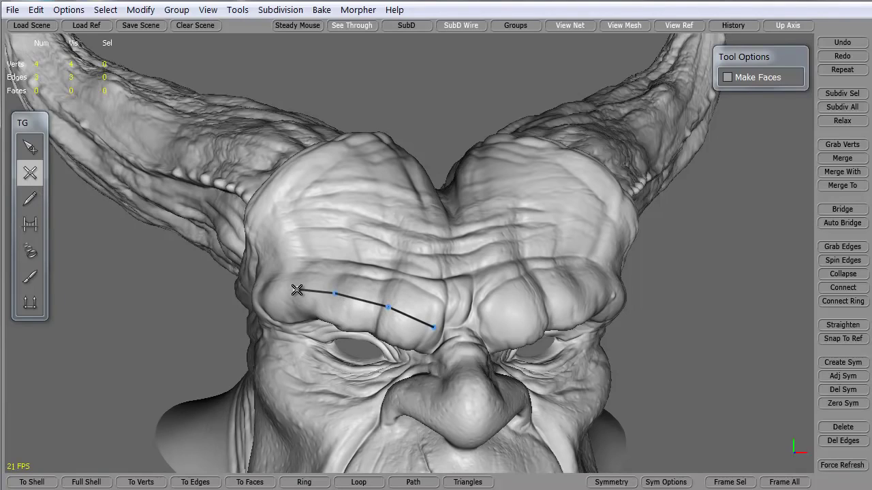
# Step up at the outer edge and run a second row to the forehead midline
pyautogui.click(267, 253)
pyautogui.click(301, 251)
pyautogui.click(339, 252)
pyautogui.click(397, 259)
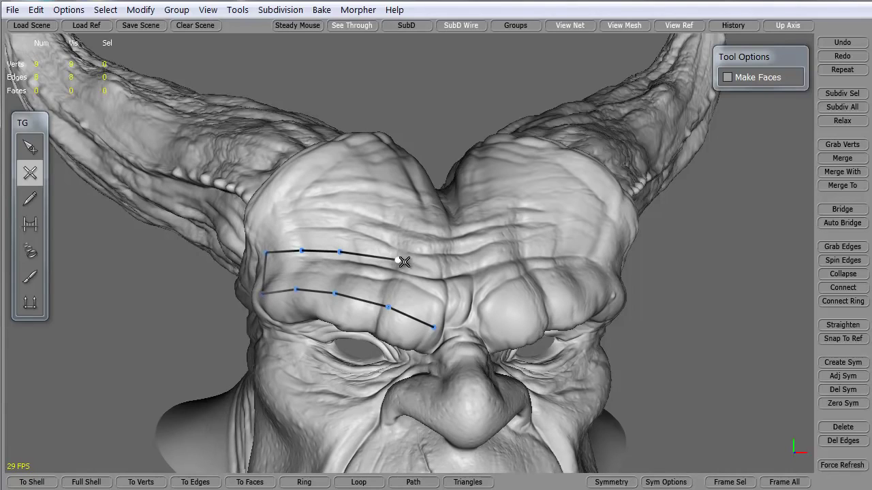
pyautogui.click(444, 274)
# Step up the midline and run a third row back to the outer edge
pyautogui.click(442, 224)
pyautogui.click(400, 210)
pyautogui.click(341, 212)
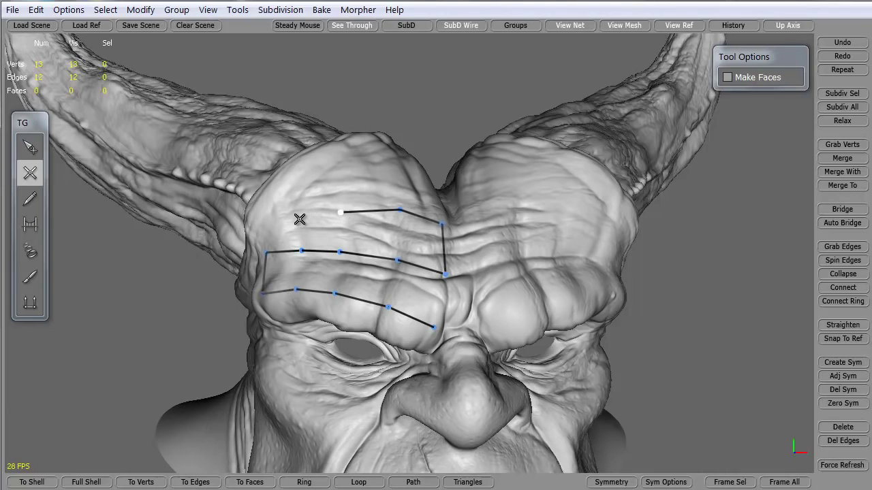
pyautogui.click(297, 218)
pyautogui.click(261, 233)
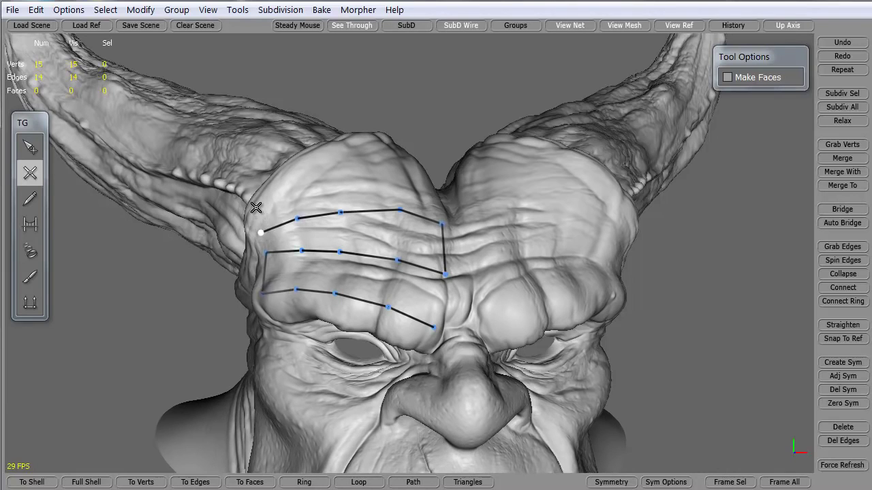
# Add the top row toward the midline and join its end to the midline edge
pyautogui.click(256, 204)
pyautogui.click(290, 182)
pyautogui.click(340, 171)
pyautogui.click(389, 166)
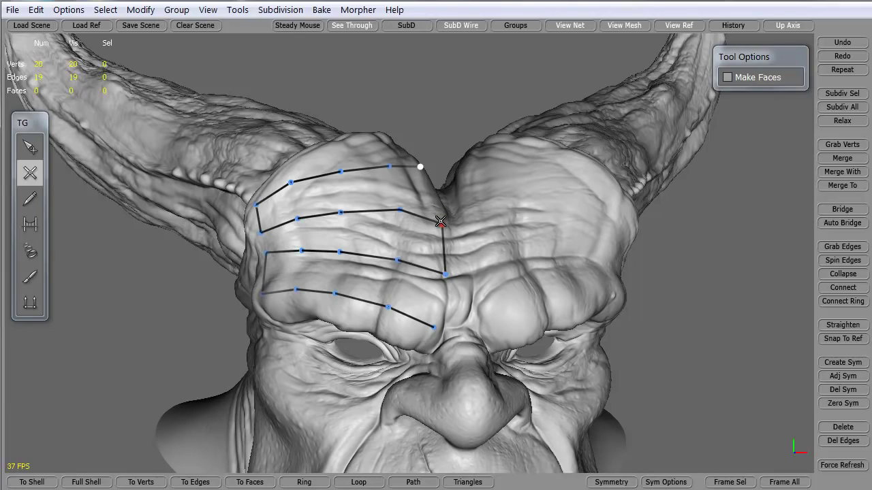
pyautogui.click(441, 223)
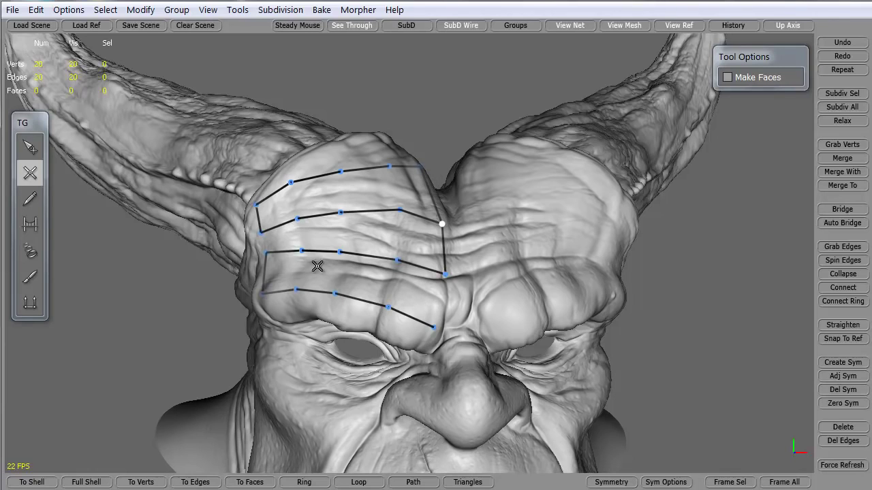
pyautogui.click(31, 226)
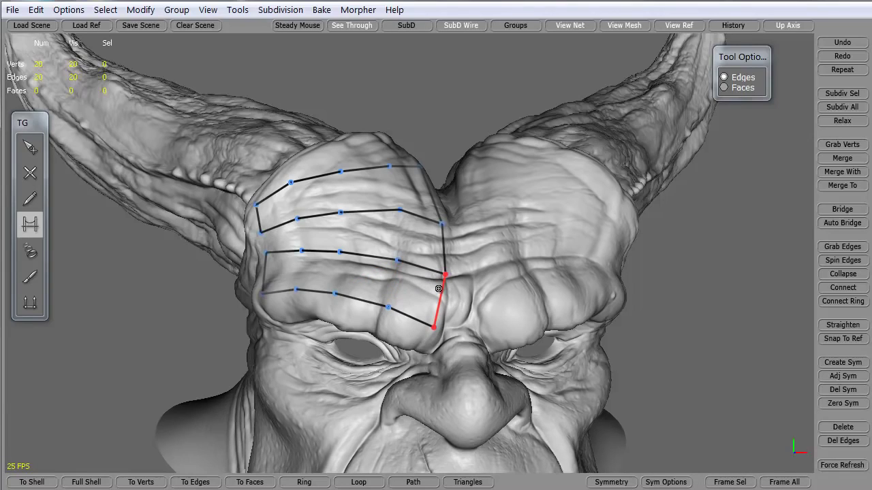
pyautogui.moveTo(438, 289); pyautogui.dragTo(301, 272)
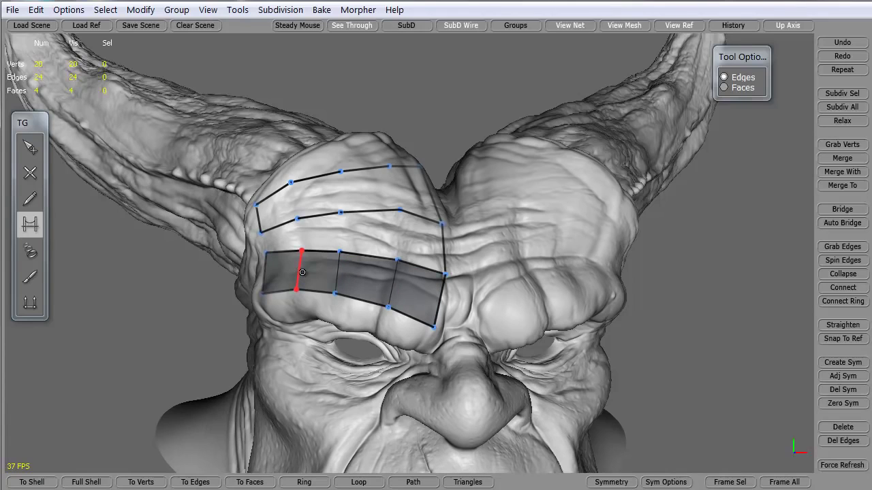
pyautogui.click(401, 231)
pyautogui.moveTo(401, 231); pyautogui.dragTo(260, 235)
pyautogui.moveTo(292, 205); pyautogui.dragTo(340, 194)
pyautogui.moveTo(341, 194); pyautogui.dragTo(404, 188)
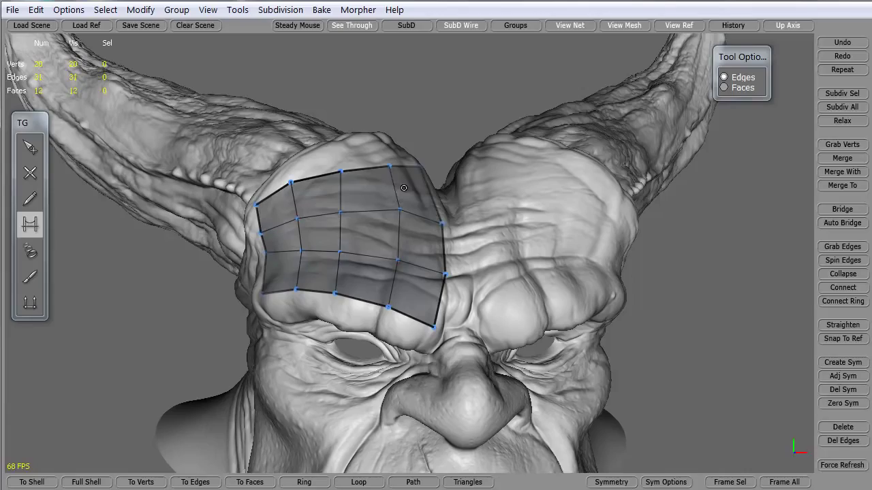
pyautogui.click(279, 291)
pyautogui.moveTo(292, 356)
pyautogui.mouseDown()
pyautogui.moveTo(477, 347)
pyautogui.moveTo(298, 365)
pyautogui.moveTo(293, 350)
pyautogui.moveTo(307, 356)
pyautogui.mouseUp()
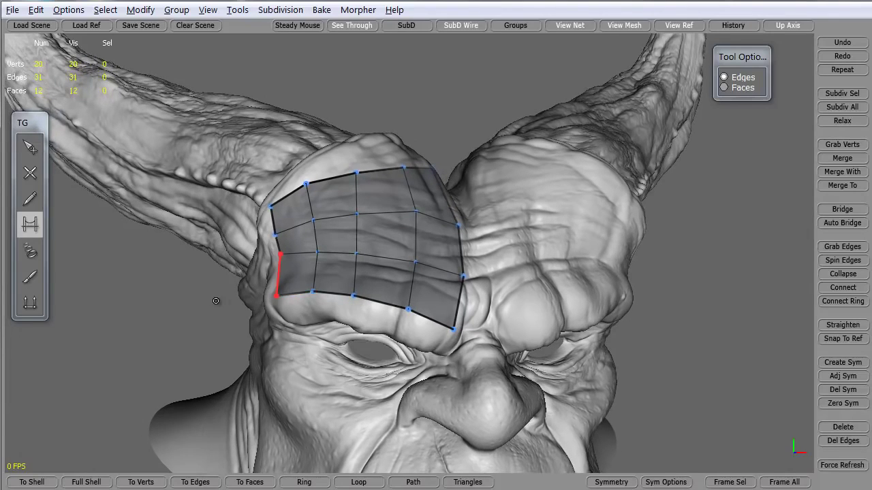
pyautogui.moveTo(267, 316); pyautogui.dragTo(381, 332)
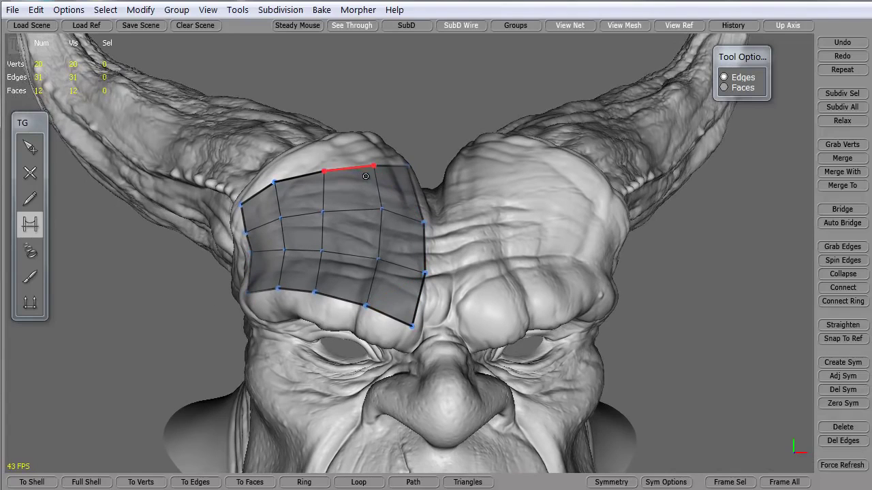
pyautogui.moveTo(173, 338)
pyautogui.mouseDown()
pyautogui.moveTo(158, 337)
pyautogui.moveTo(179, 334)
pyautogui.mouseUp()
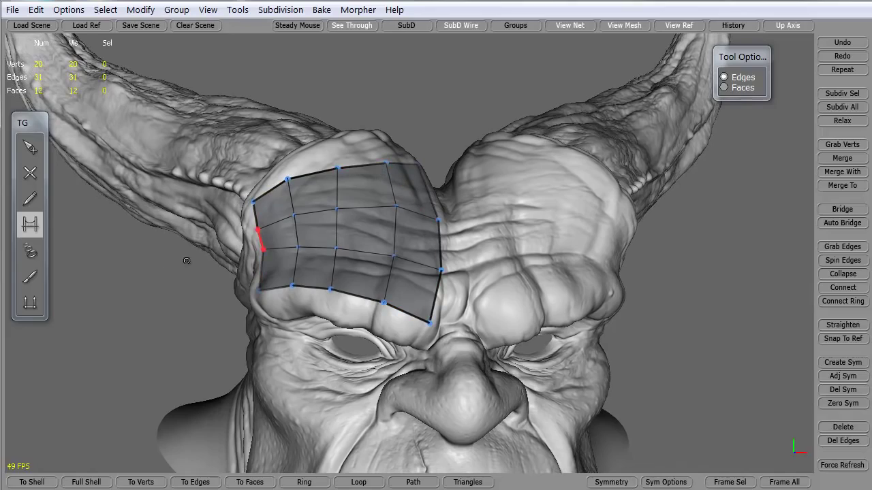
pyautogui.moveTo(180, 264); pyautogui.dragTo(211, 271)
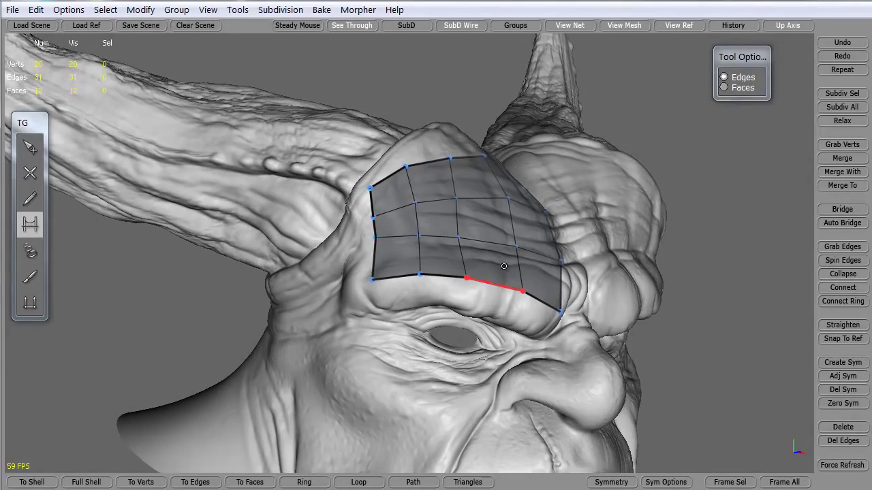
pyautogui.moveTo(296, 341); pyautogui.dragTo(259, 339)
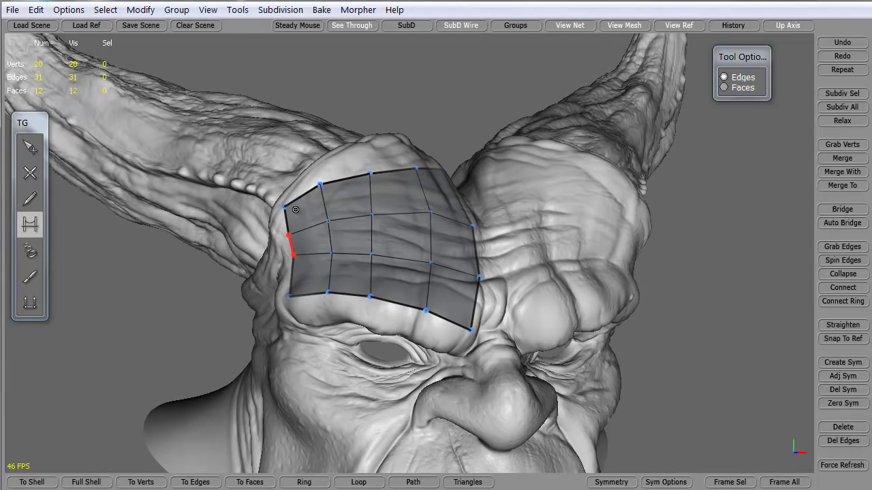
pyautogui.press('alt')
pyautogui.moveTo(244, 375)
pyautogui.keyDown('alt'); pyautogui.mouseDown()
pyautogui.moveTo(272, 373)
pyautogui.moveTo(232, 369)
pyautogui.mouseUp(); pyautogui.keyUp('alt')
# Pull a top-edge vertex and shift the patch's top border edge along the forehead
pyautogui.click(31, 150)
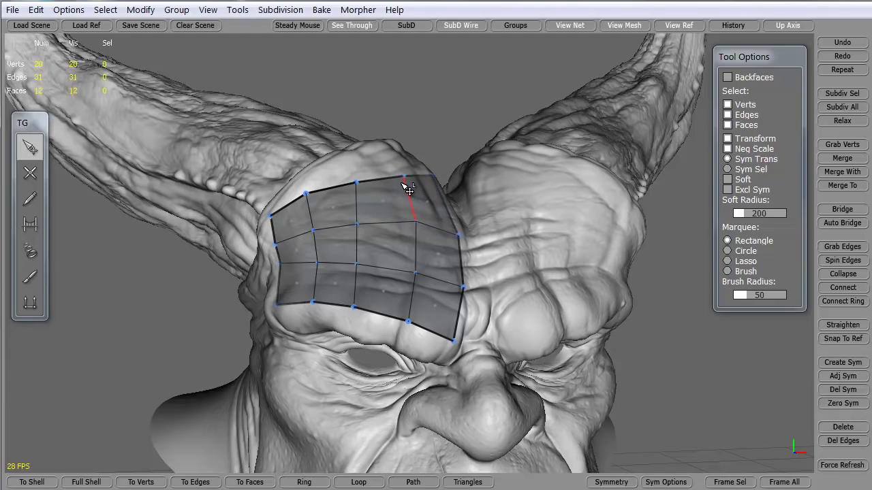
pyautogui.moveTo(404, 176)
pyautogui.mouseDown()
pyautogui.moveTo(387, 176)
pyautogui.moveTo(422, 197)
pyautogui.moveTo(399, 188)
pyautogui.moveTo(409, 186)
pyautogui.mouseUp()
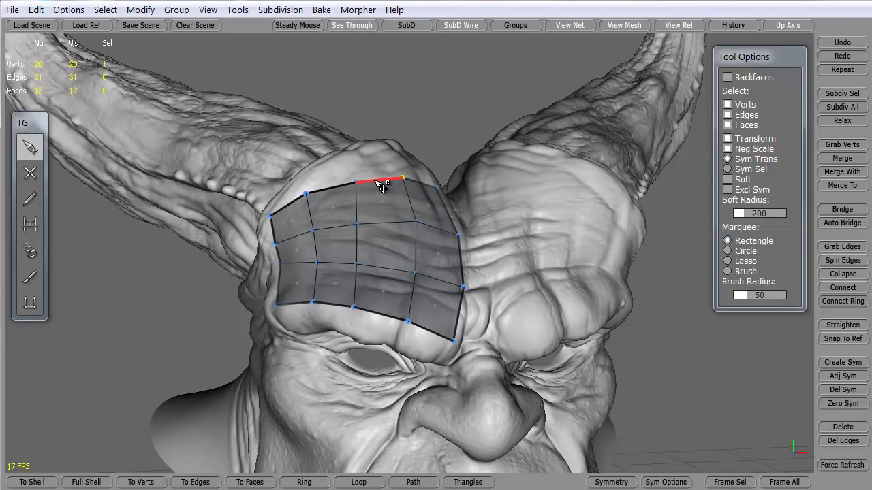
pyautogui.click(379, 183)
pyautogui.moveTo(380, 183)
pyautogui.mouseDown()
pyautogui.moveTo(371, 169)
pyautogui.moveTo(350, 188)
pyautogui.moveTo(377, 204)
pyautogui.moveTo(515, 186)
pyautogui.moveTo(416, 186)
pyautogui.moveTo(367, 175)
pyautogui.moveTo(382, 184)
pyautogui.mouseUp()
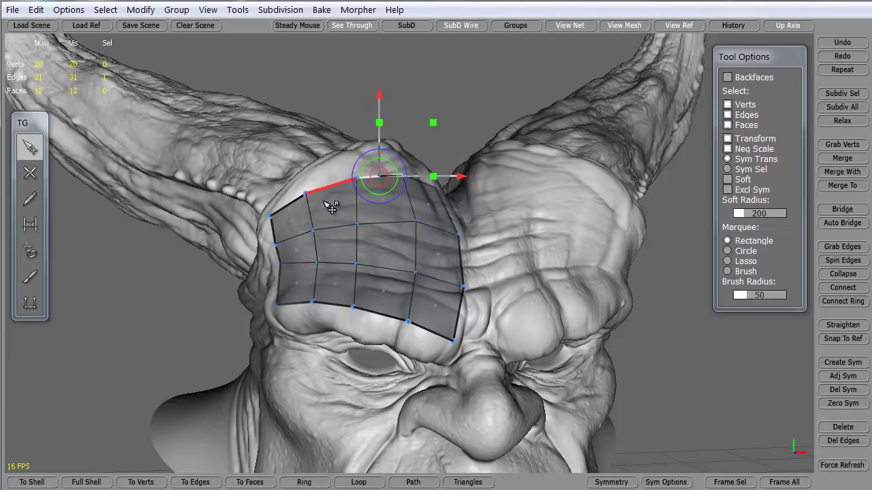
# Nudge the upper-left face slightly right, then box-select all twelve patch faces
pyautogui.click(336, 214)
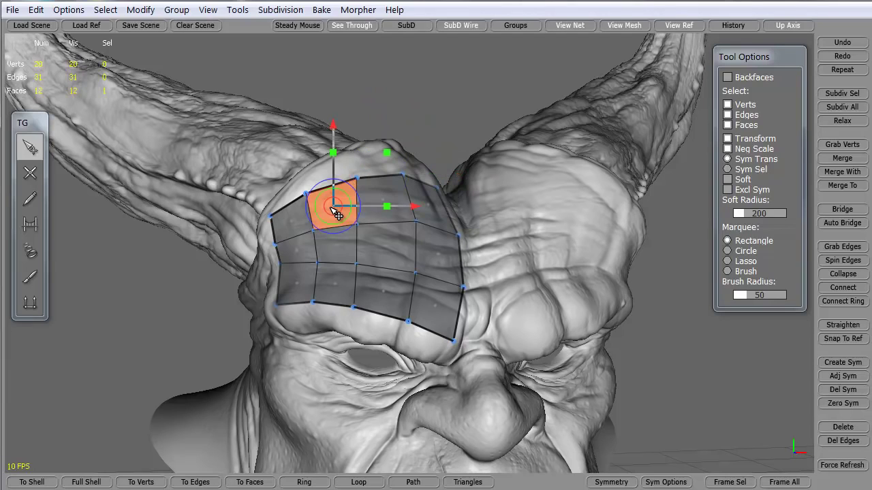
pyautogui.moveTo(336, 214)
pyautogui.mouseDown()
pyautogui.moveTo(357, 182)
pyautogui.moveTo(342, 214)
pyautogui.mouseUp()
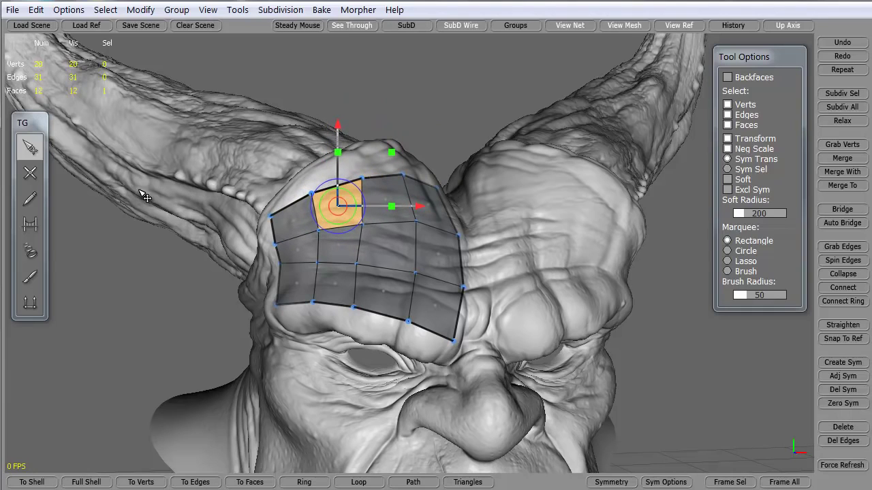
pyautogui.moveTo(216, 148); pyautogui.dragTo(508, 371)
# Delete the old patch and lay a four-vertex edge chain along the brow to the temple
pyautogui.press('Delete')
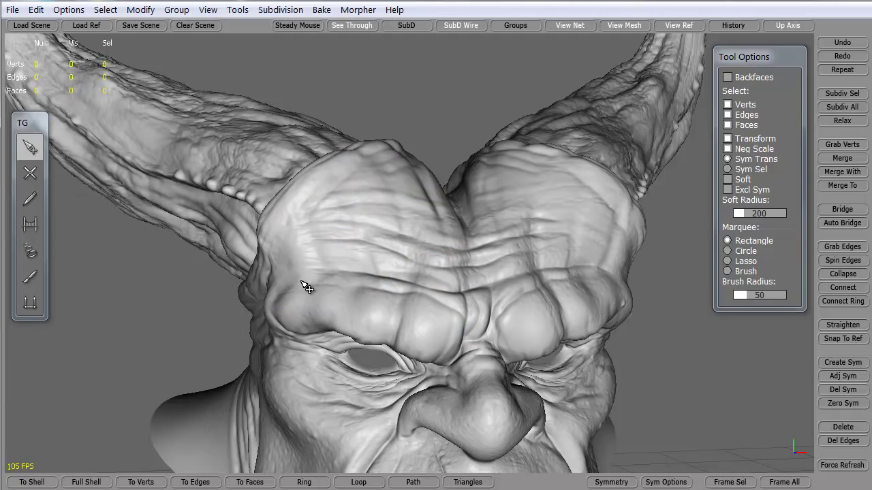
pyautogui.click(30, 173)
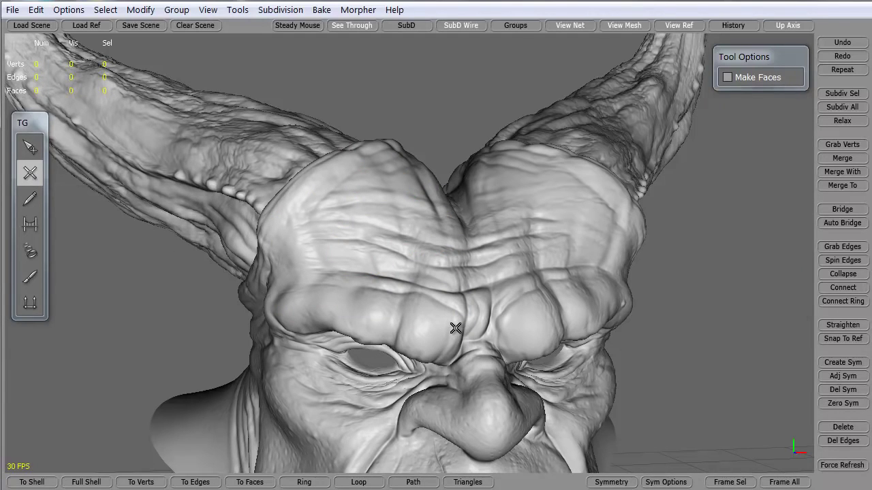
pyautogui.click(406, 311)
pyautogui.click(349, 298)
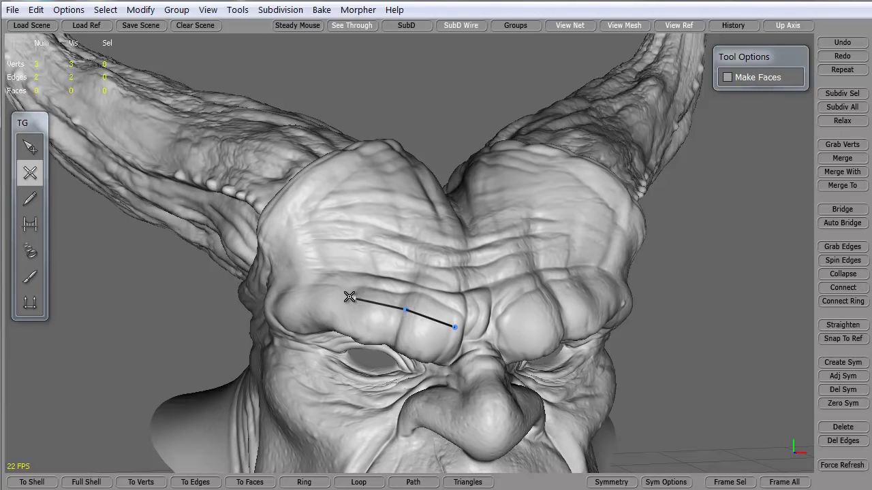
pyautogui.click(305, 297)
pyautogui.click(270, 298)
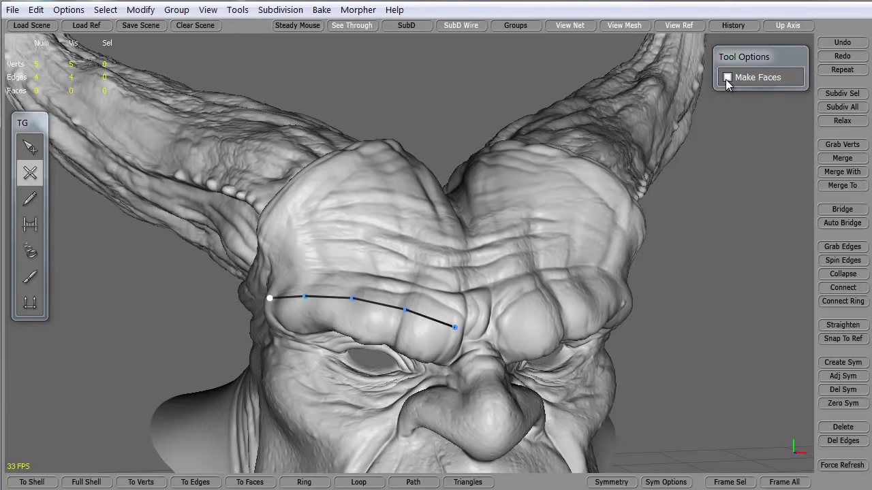
# Build the first row of quads directly above the brow chain
pyautogui.click(272, 251)
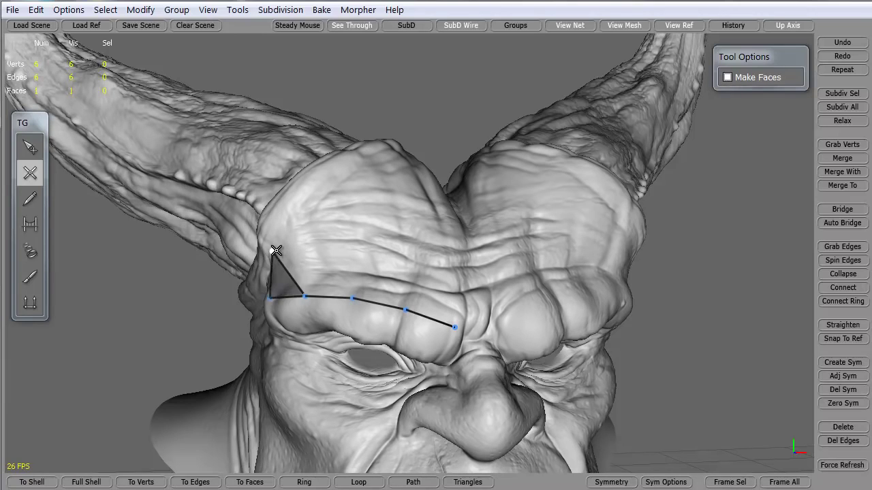
pyautogui.click(312, 247)
pyautogui.click(356, 251)
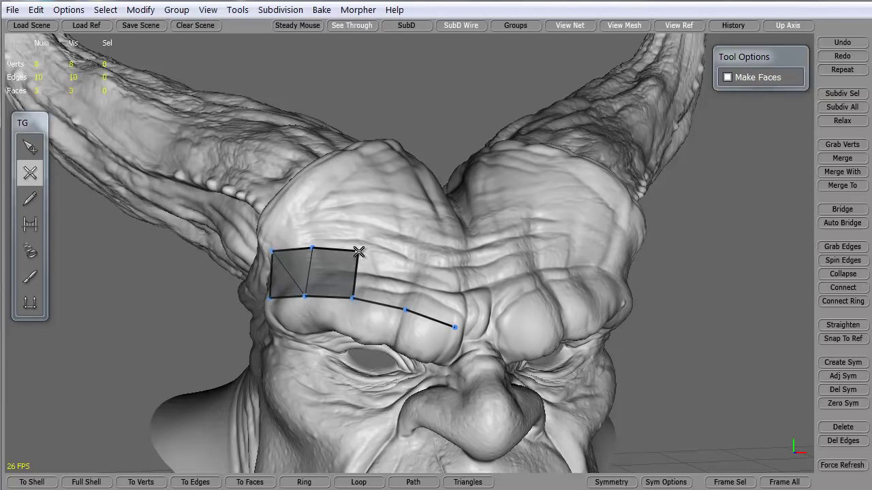
pyautogui.click(414, 259)
pyautogui.click(464, 275)
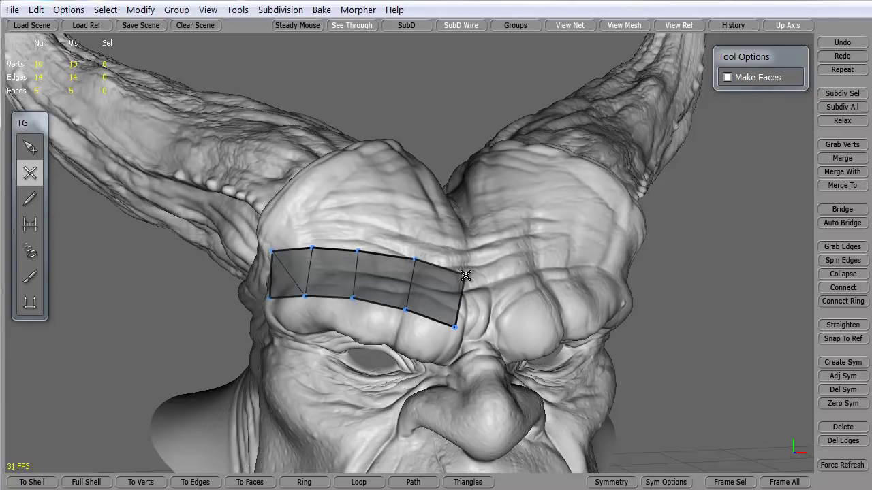
# Add a second row of faces above the brow strip, right to left
pyautogui.click(455, 218)
pyautogui.click(415, 213)
pyautogui.click(360, 211)
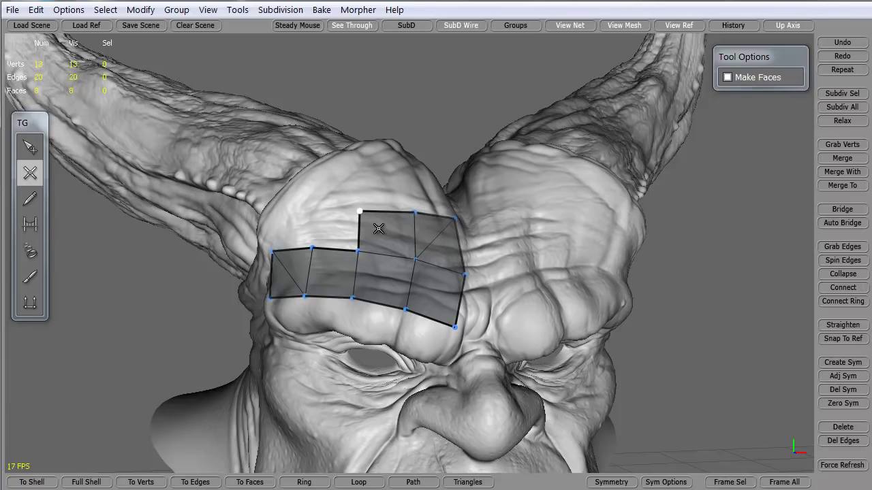
pyautogui.click(311, 215)
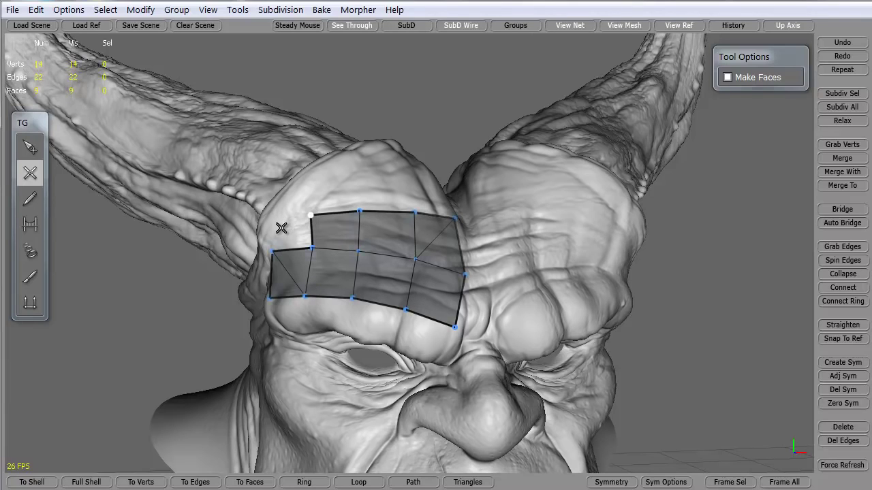
pyautogui.click(270, 231)
# Complete the top row of faces across the upper forehead and orbit to inspect the patch
pyautogui.click(265, 214)
pyautogui.click(304, 187)
pyautogui.click(360, 176)
pyautogui.click(409, 171)
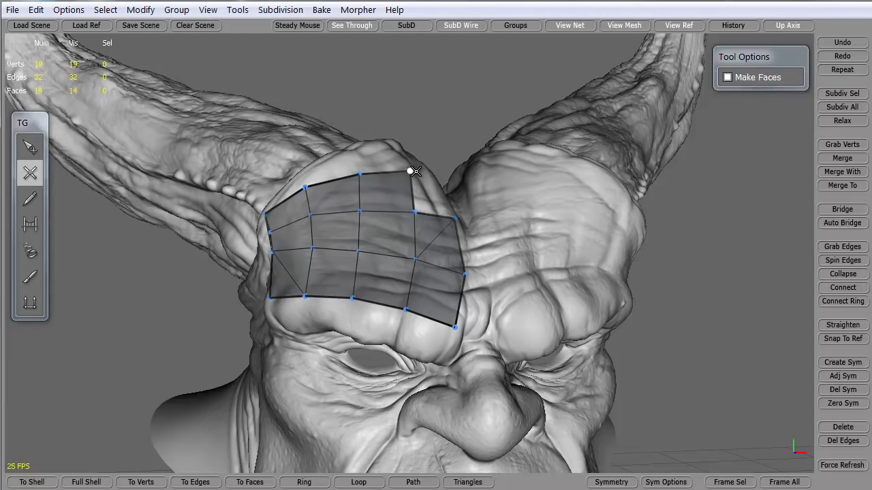
pyautogui.click(431, 176)
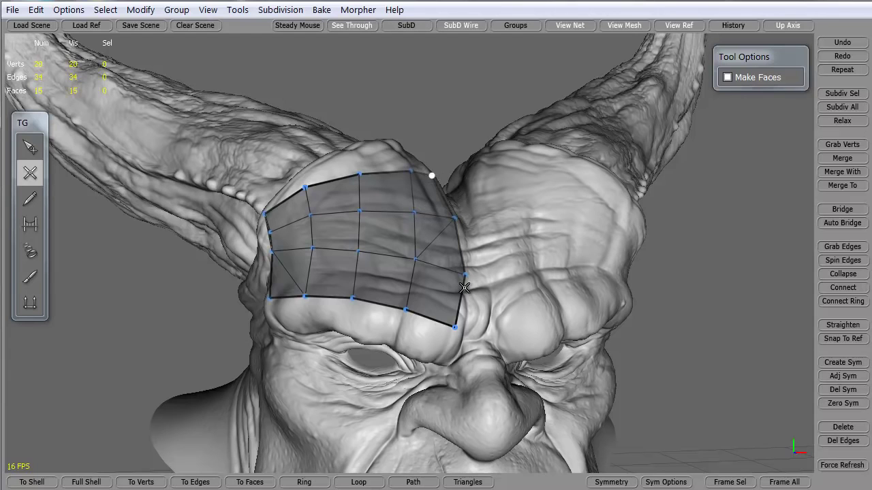
pyautogui.moveTo(432, 309); pyautogui.dragTo(403, 346, button='middle')
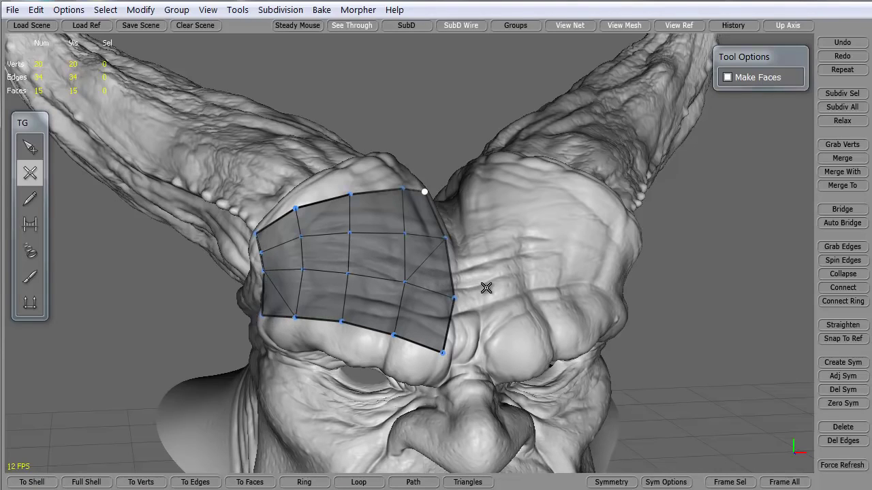
pyautogui.moveTo(485, 289); pyautogui.dragTo(463, 293, button='middle')
# Pull the patch's top-edge vertices slightly to the left
pyautogui.click(29, 145)
pyautogui.moveTo(388, 212); pyautogui.dragTo(374, 216, button='middle')
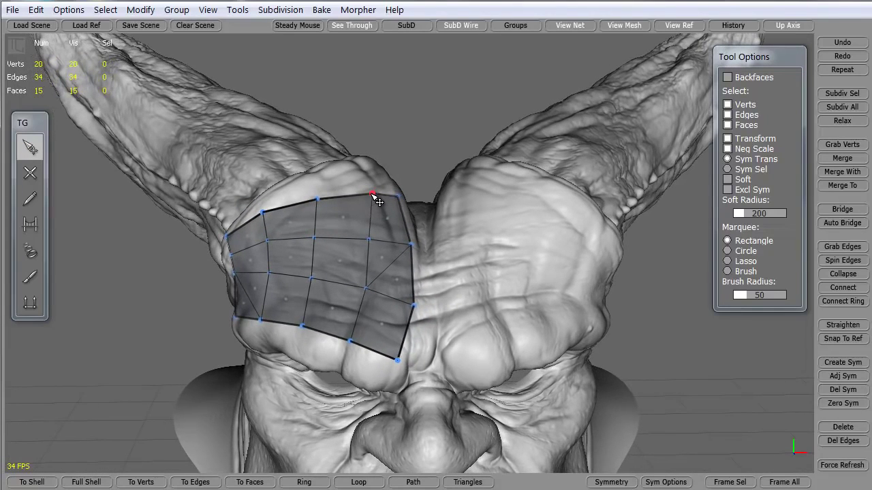
pyautogui.moveTo(372, 195); pyautogui.dragTo(308, 199)
# Delete the diagonal edges in the right column and on the left border, removing their triangles
pyautogui.moveTo(294, 268); pyautogui.dragTo(412, 259, button='middle')
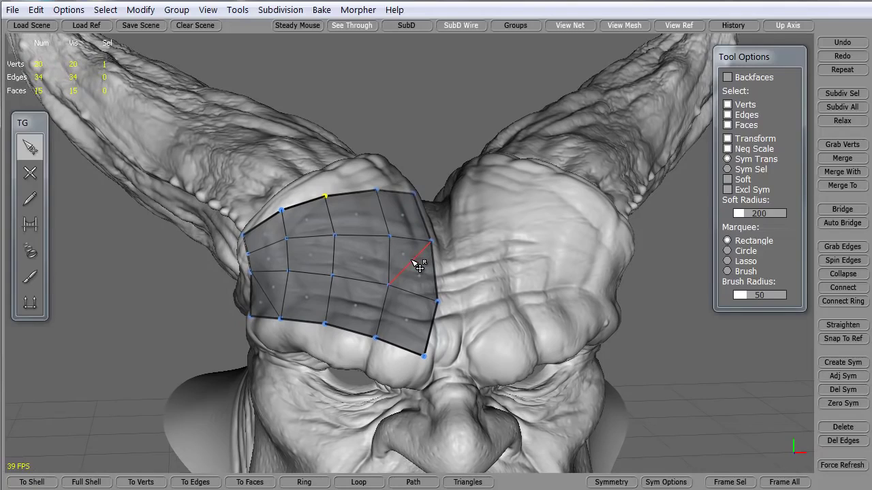
pyautogui.click(423, 267)
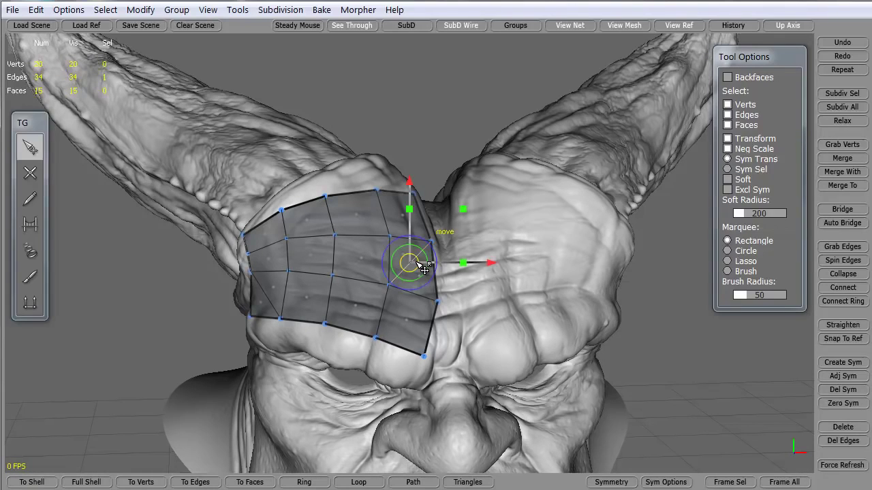
pyautogui.press('Delete')
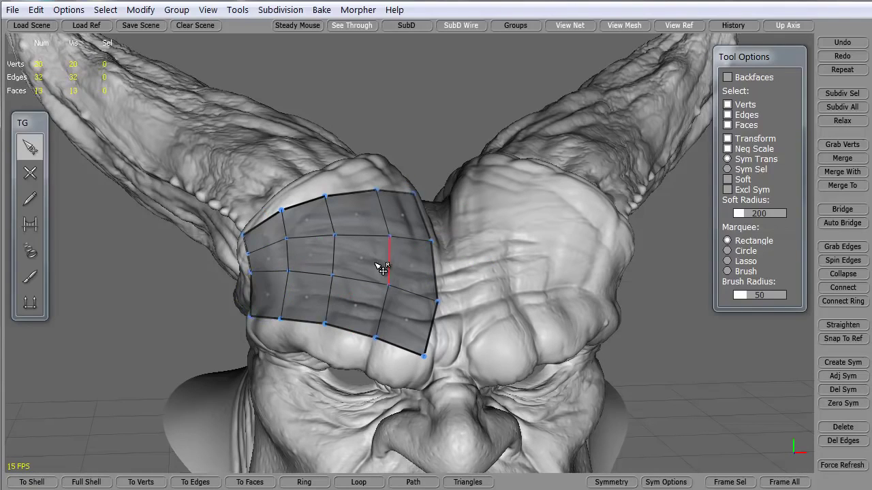
pyautogui.moveTo(323, 368); pyautogui.dragTo(451, 357, button='middle')
pyautogui.scroll(6, 409, 259)
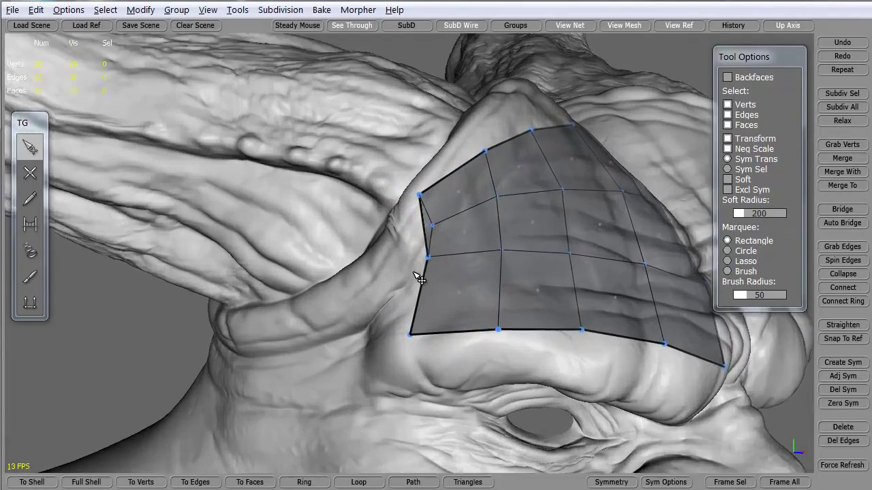
pyautogui.click(442, 219)
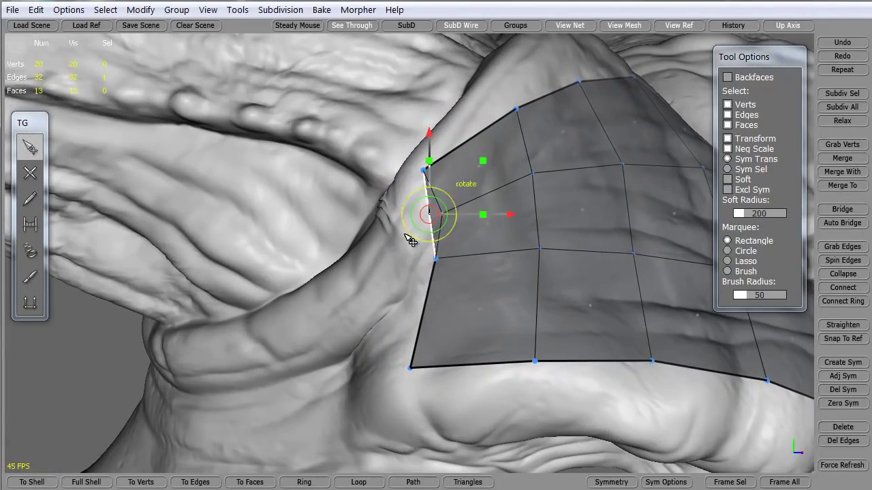
pyautogui.press('Delete')
# Box-select the entire forehead patch and delete it
pyautogui.moveTo(411, 291); pyautogui.dragTo(263, 272, button='middle')
pyautogui.moveTo(187, 146); pyautogui.dragTo(514, 387)
pyautogui.press('Delete')
# Lay a four-vertex SimpleCreate line along the brow toward the forehead centre
pyautogui.click(30, 175)
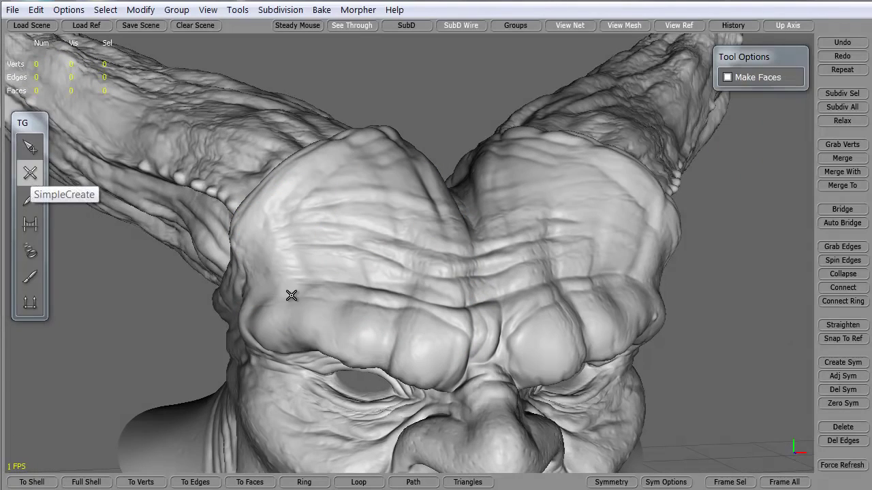
pyautogui.moveTo(407, 359); pyautogui.dragTo(424, 339, button='middle')
pyautogui.moveTo(412, 199); pyautogui.dragTo(424, 270, button='middle')
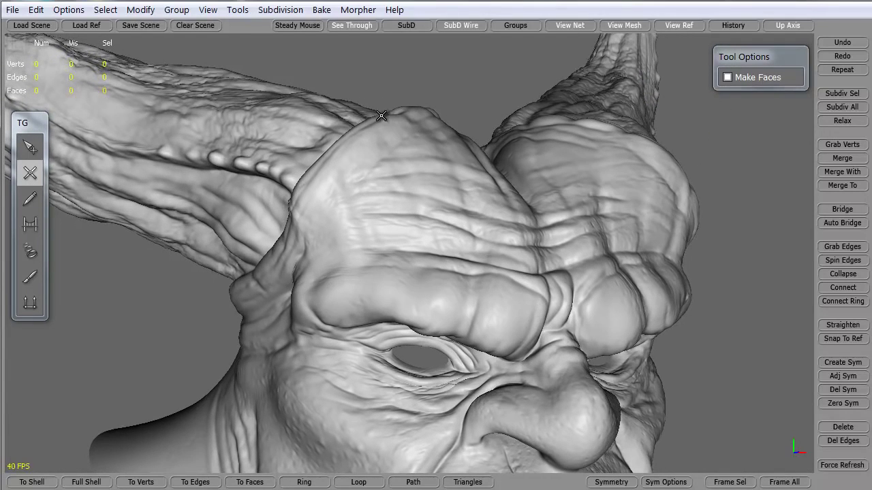
pyautogui.moveTo(364, 258); pyautogui.dragTo(393, 270, button='middle')
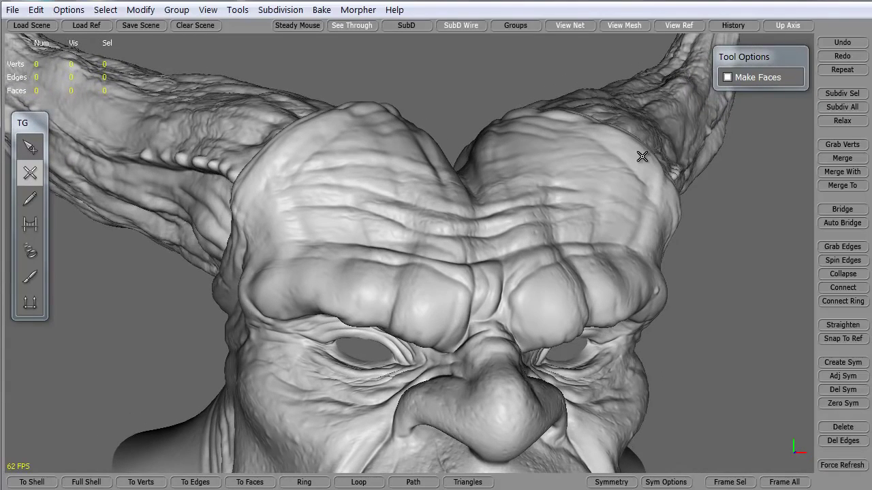
pyautogui.click(466, 317)
pyautogui.click(414, 298)
pyautogui.click(341, 287)
pyautogui.click(288, 287)
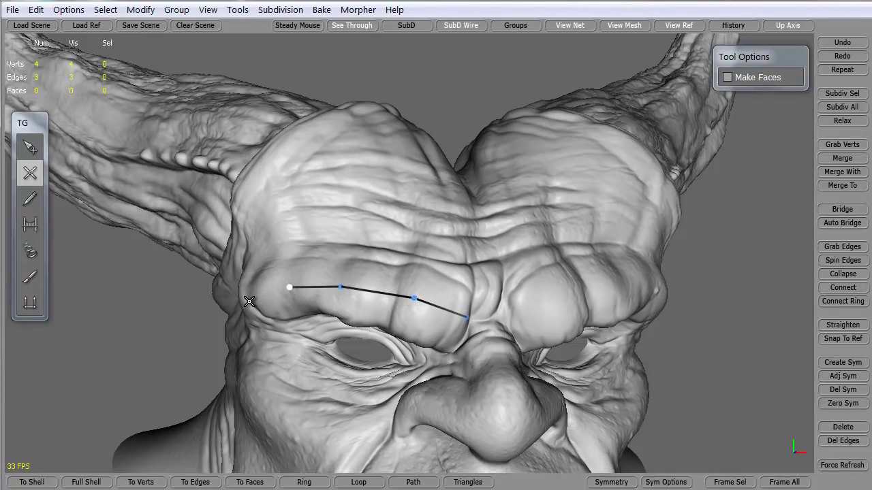
# Run the line up the forehead side and over the top, closing it at the brow's inner end
pyautogui.click(233, 189)
pyautogui.moveTo(234, 185); pyautogui.dragTo(234, 210, button='middle')
pyautogui.click(213, 204)
pyautogui.click(248, 175)
pyautogui.click(306, 147)
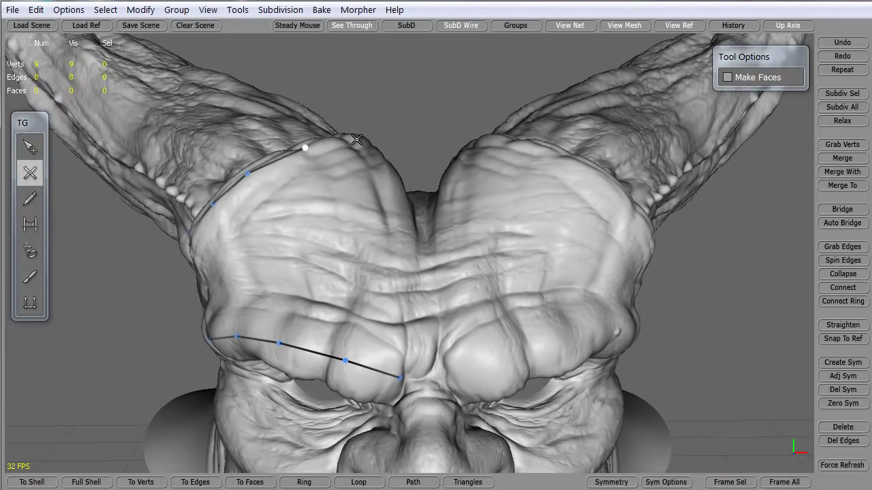
pyautogui.click(400, 376)
pyautogui.moveTo(359, 360); pyautogui.dragTo(311, 269, button='middle')
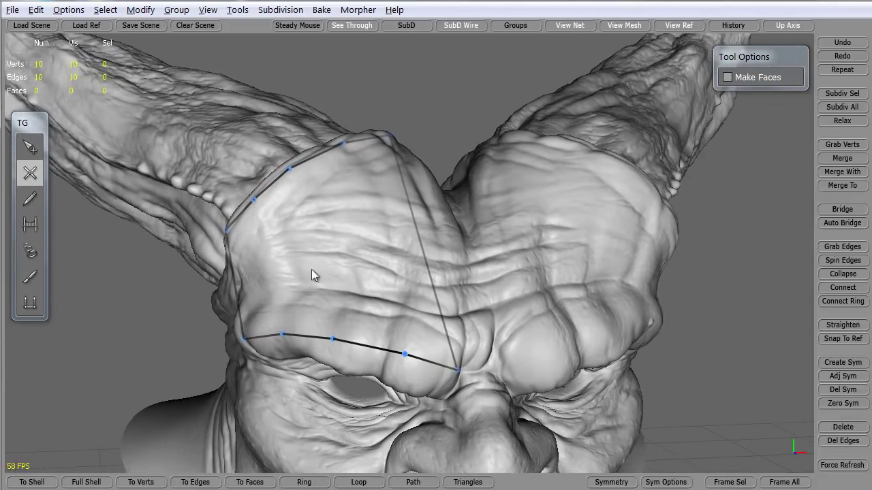
# Bridge the left border edges into the first quad at the outer forehead edge
pyautogui.click(30, 223)
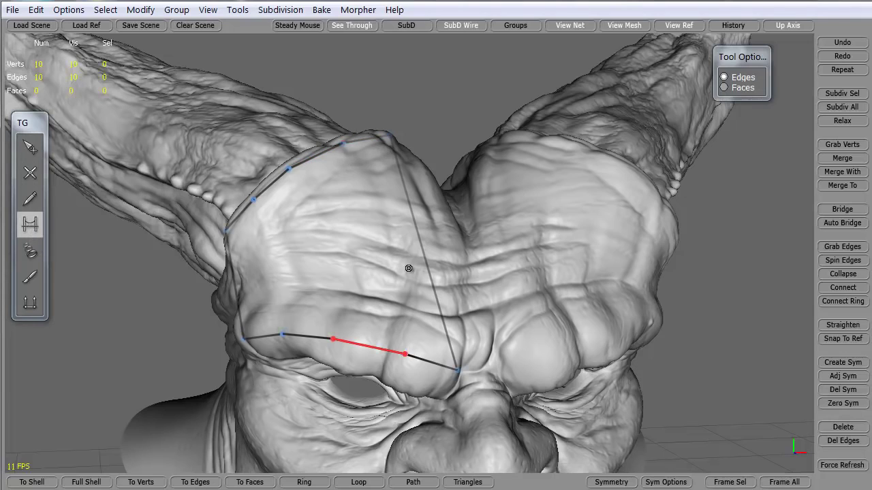
pyautogui.click(294, 266)
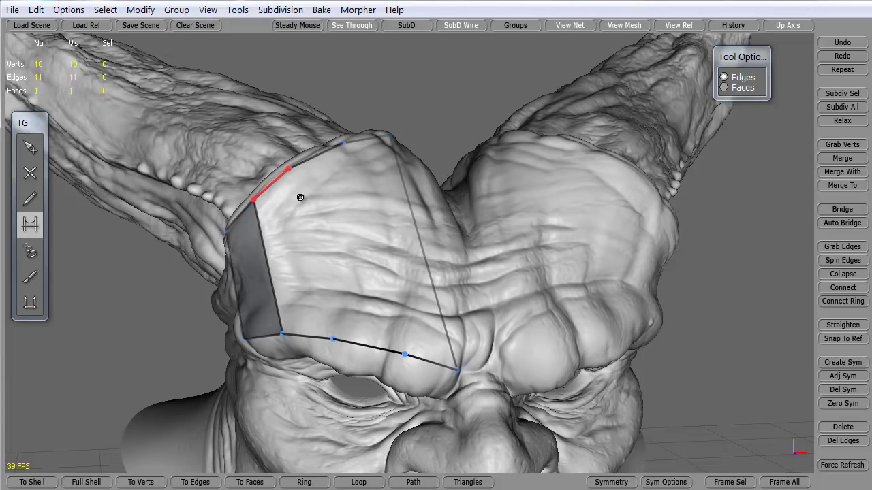
# Draw SimpleCreate edges from brow to top, splitting the outline into four quad strips, then orbit to check
pyautogui.click(30, 175)
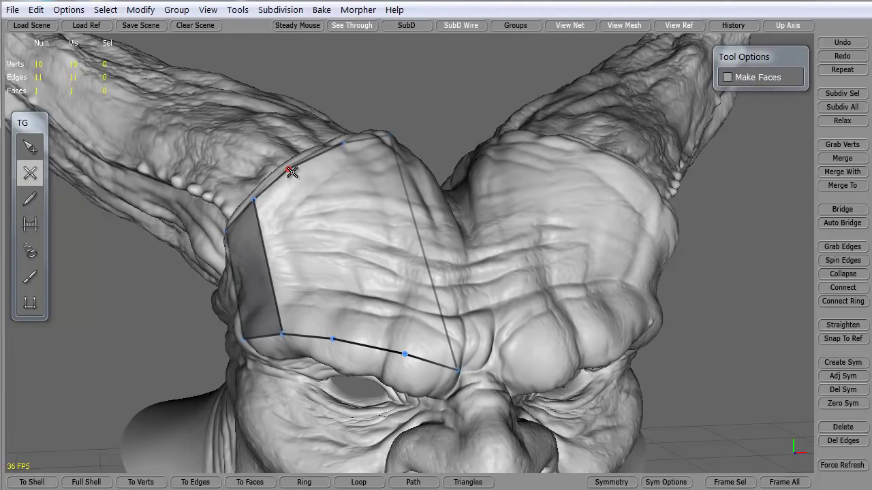
pyautogui.moveTo(292, 172); pyautogui.dragTo(331, 334)
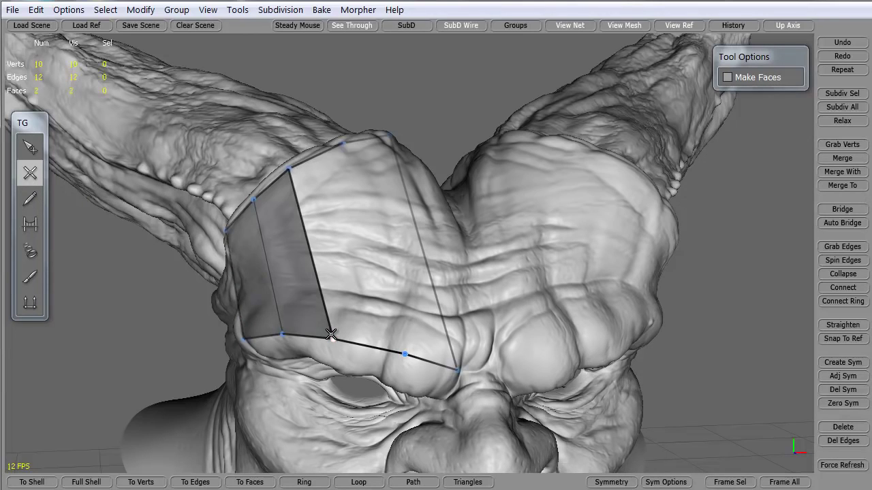
pyautogui.click(30, 147)
pyautogui.click(30, 174)
pyautogui.click(407, 348)
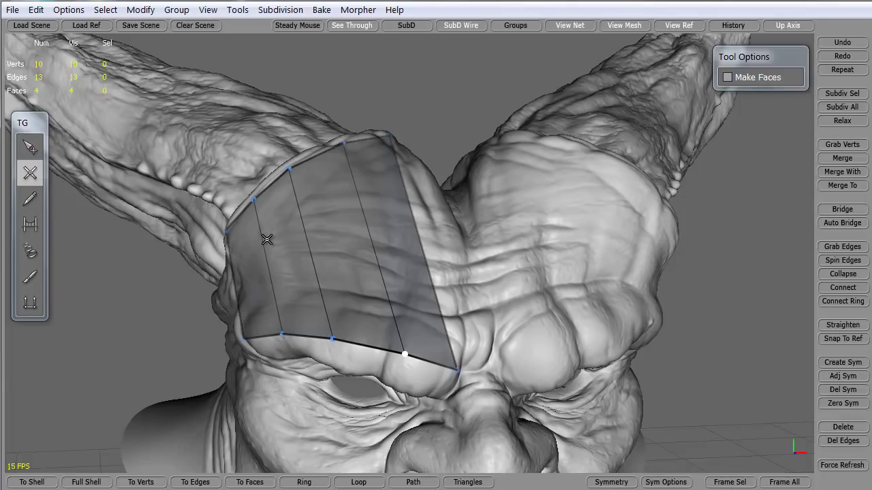
pyautogui.moveTo(206, 315); pyautogui.dragTo(507, 179, button='middle')
pyautogui.moveTo(627, 220); pyautogui.dragTo(524, 171, button='middle')
pyautogui.moveTo(614, 262); pyautogui.dragTo(408, 229, button='middle')
pyautogui.moveTo(182, 280); pyautogui.dragTo(270, 281, button='middle')
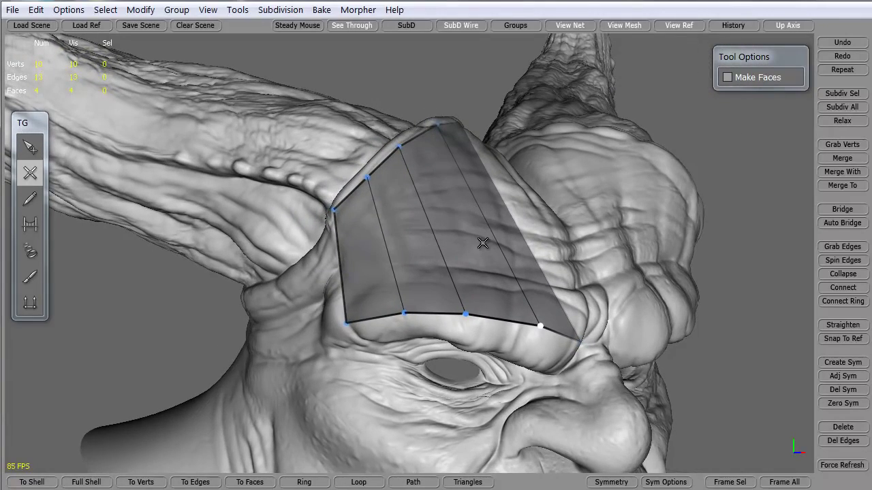
pyautogui.moveTo(508, 284); pyautogui.dragTo(346, 291, button='middle')
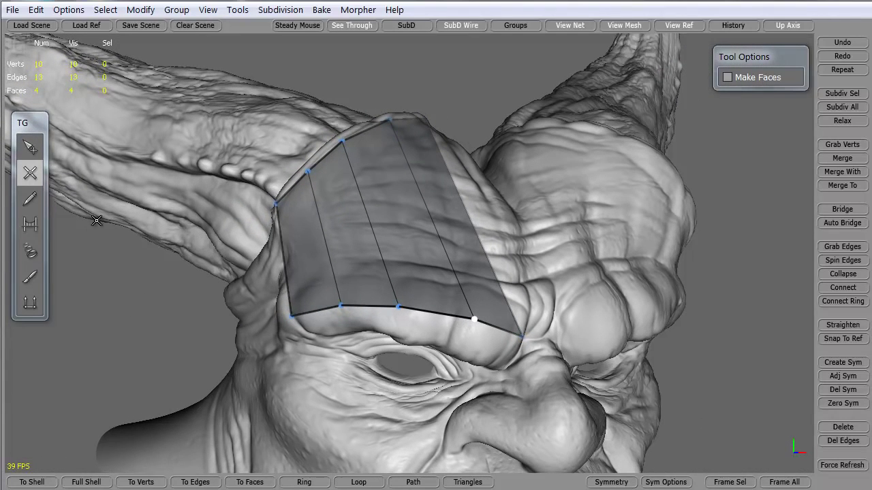
# In edge mode, select the vertical edge ring and Connect it into a first horizontal loop
pyautogui.click(30, 146)
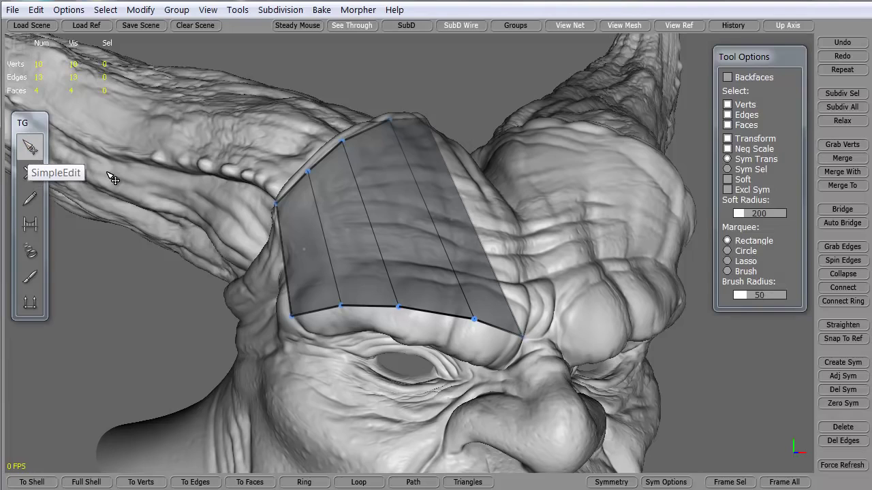
pyautogui.click(728, 115)
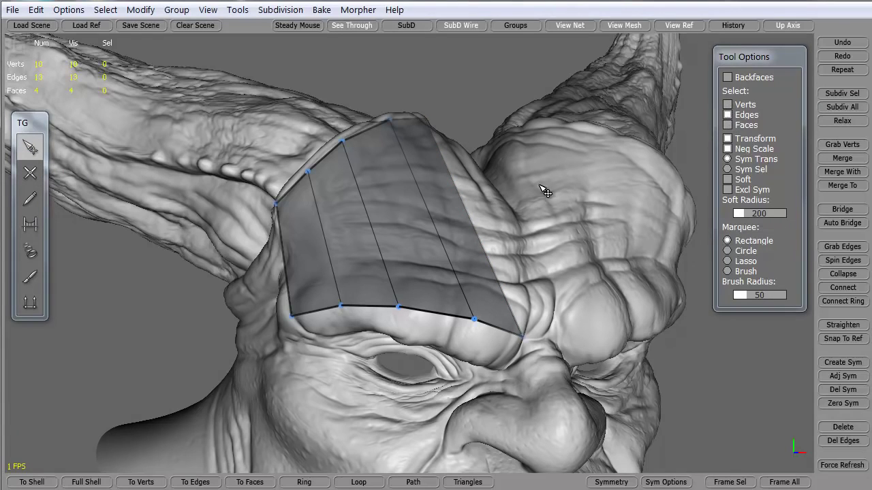
pyautogui.click(476, 220)
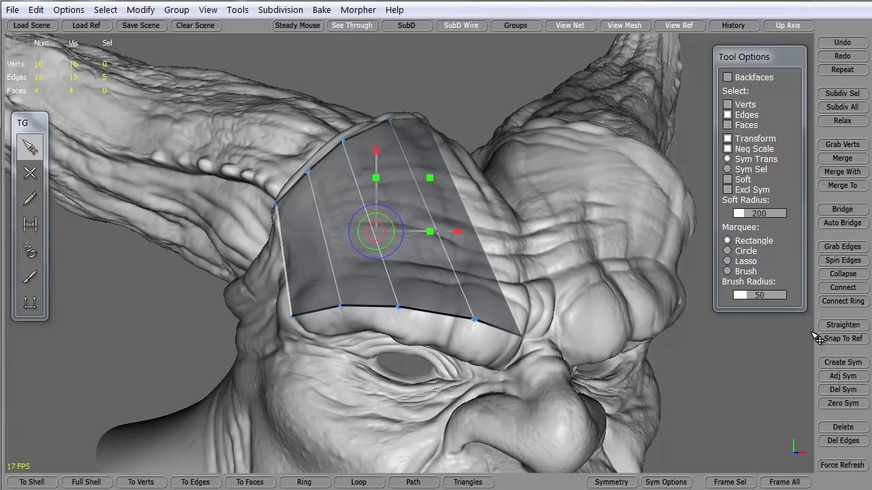
pyautogui.click(842, 287)
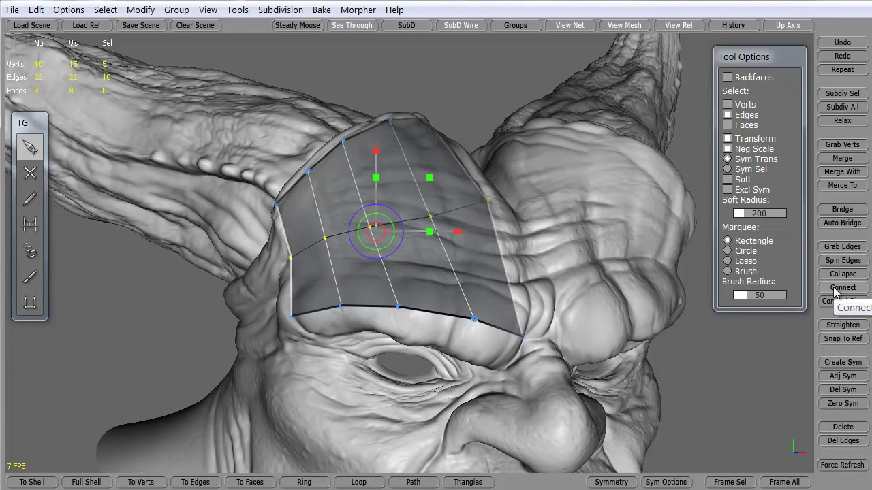
pyautogui.keyDown('alt'); pyautogui.moveTo(446, 292); pyautogui.dragTo(317, 296); pyautogui.keyUp('alt')
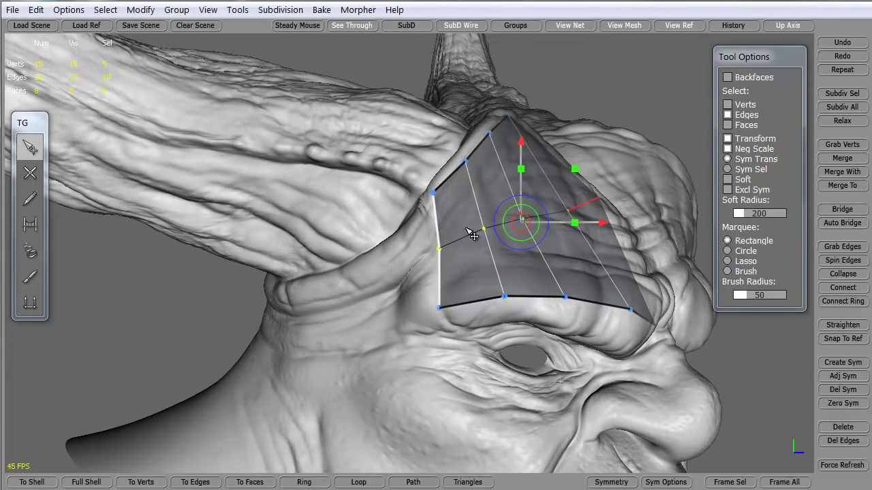
pyautogui.keyDown('alt'); pyautogui.moveTo(461, 296); pyautogui.dragTo(343, 317); pyautogui.keyUp('alt')
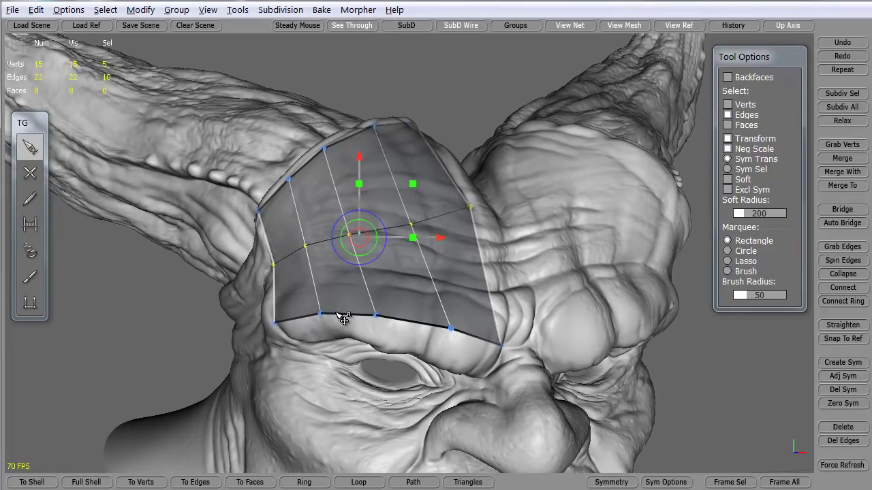
# Connect the lower ring and the top-row ring into two more loops, then orbit to review the grid
pyautogui.doubleClick(435, 285)
pyautogui.click(842, 287)
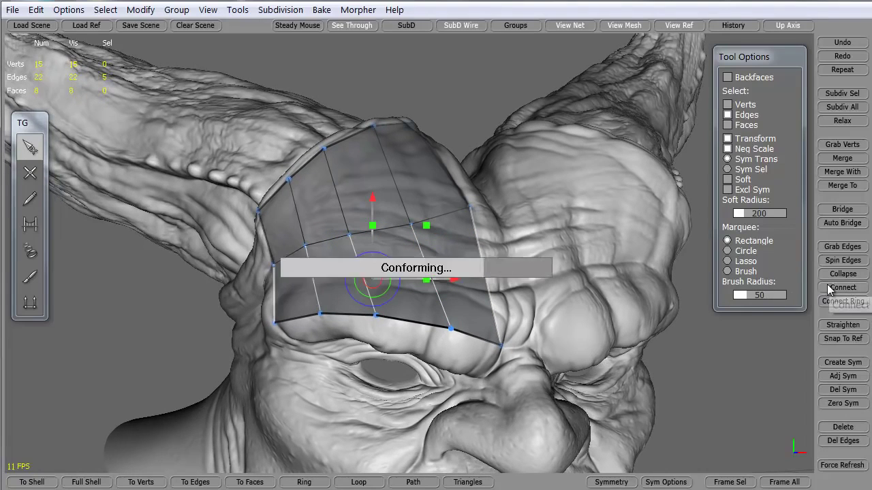
pyautogui.doubleClick(400, 185)
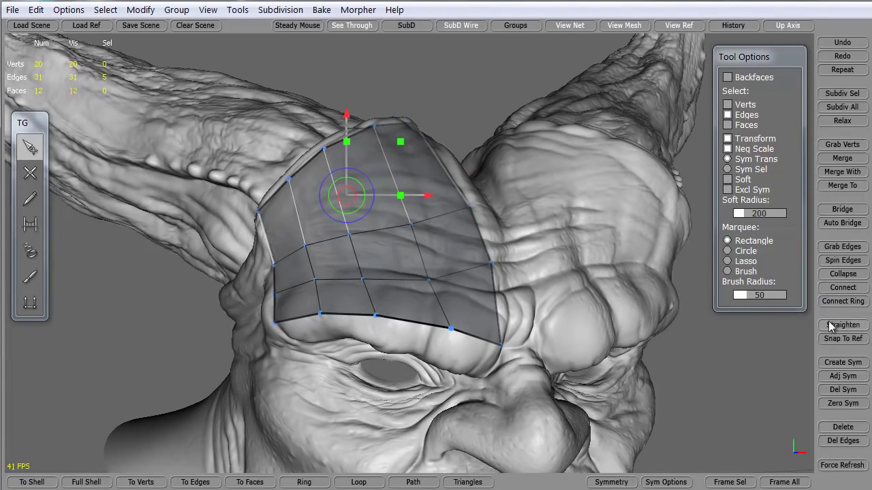
pyautogui.click(842, 301)
pyautogui.keyDown('alt'); pyautogui.moveTo(152, 263); pyautogui.dragTo(175, 334); pyautogui.keyUp('alt')
pyautogui.keyDown('alt'); pyautogui.moveTo(437, 341); pyautogui.dragTo(241, 333); pyautogui.keyUp('alt')
pyautogui.keyDown('alt'); pyautogui.moveTo(488, 376); pyautogui.dragTo(461, 334); pyautogui.keyUp('alt')
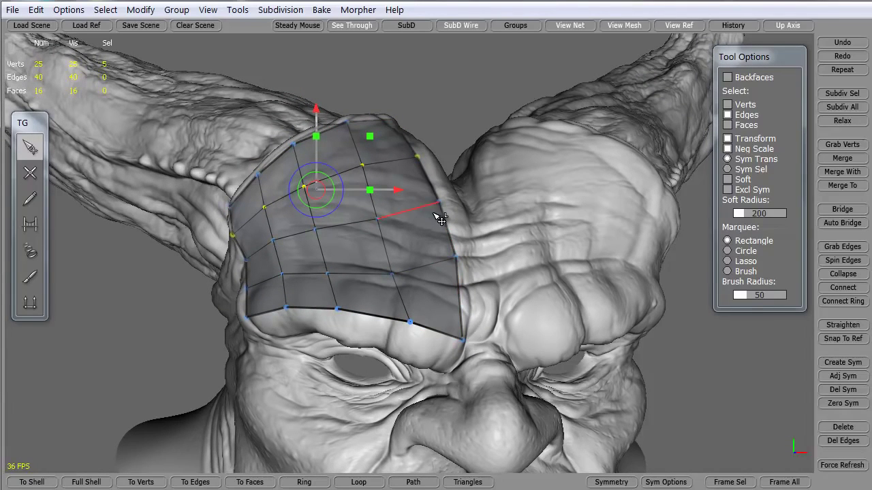
pyautogui.keyDown('alt'); pyautogui.moveTo(107, 328); pyautogui.dragTo(170, 312); pyautogui.keyUp('alt')
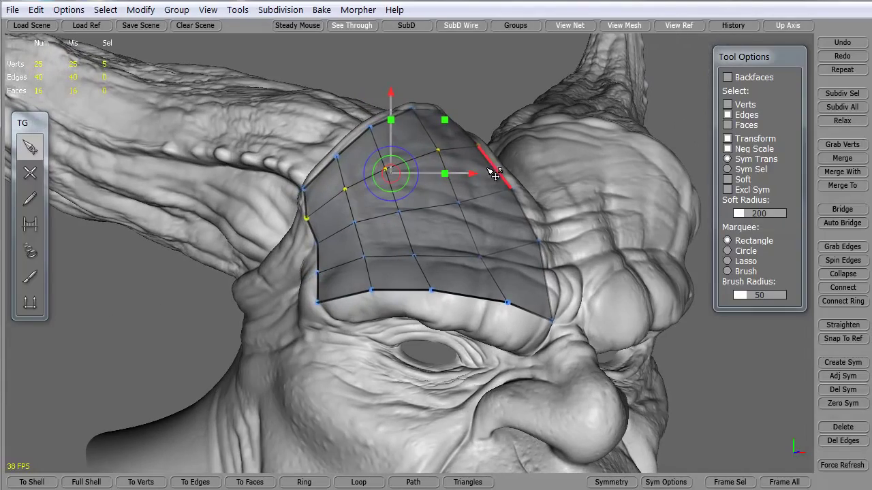
pyautogui.keyDown('alt'); pyautogui.moveTo(482, 185); pyautogui.dragTo(116, 322); pyautogui.keyUp('alt')
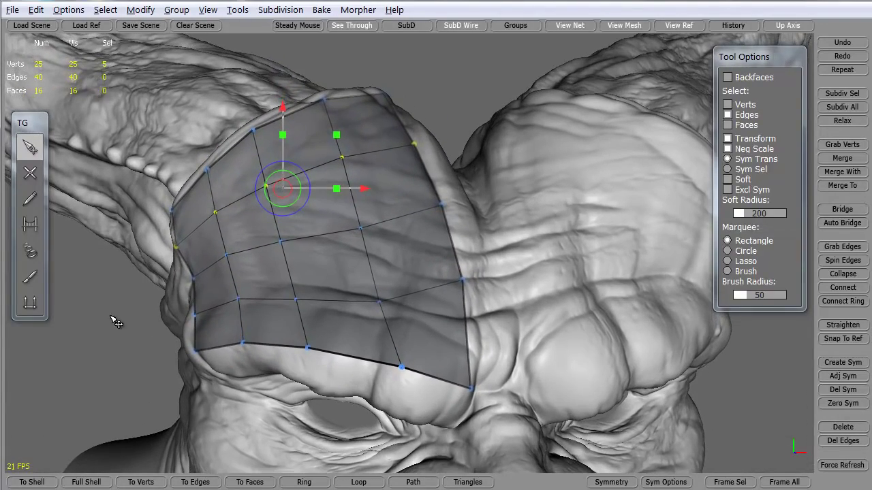
# Cut a new vertical column through the outer strip with five SimpleCreate vertices, bottom border to top
pyautogui.click(30, 173)
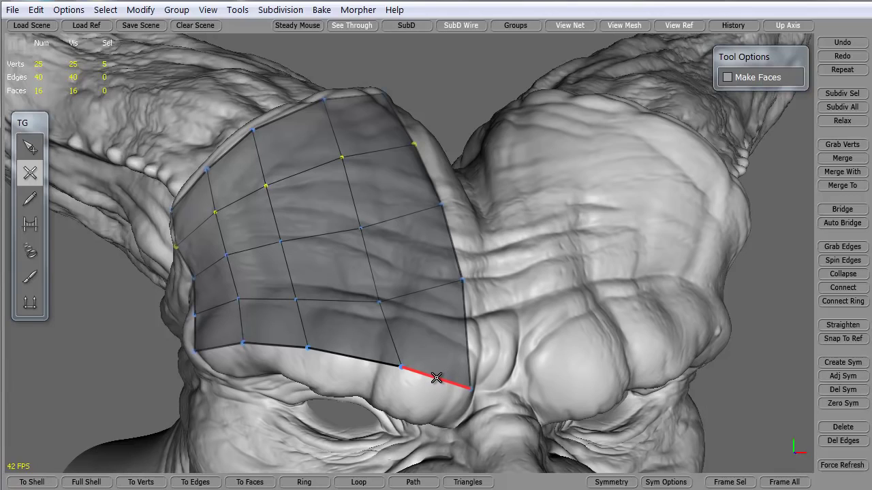
pyautogui.click(436, 378)
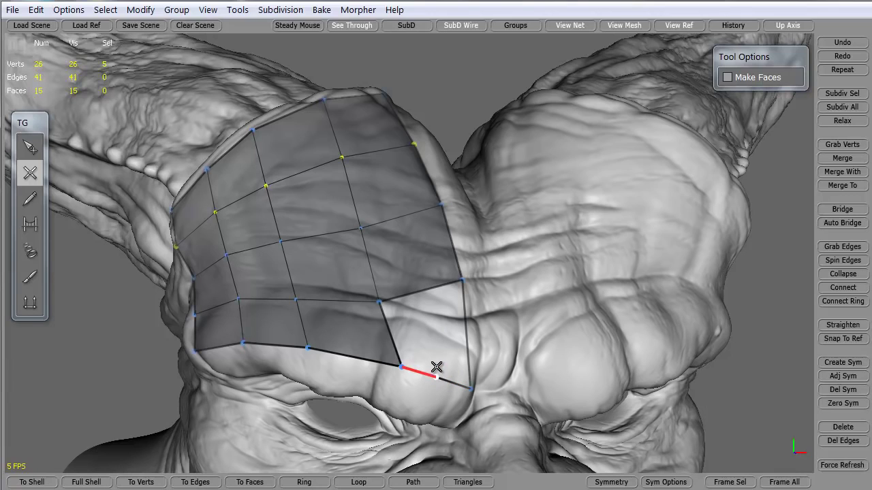
pyautogui.click(428, 290)
pyautogui.click(411, 214)
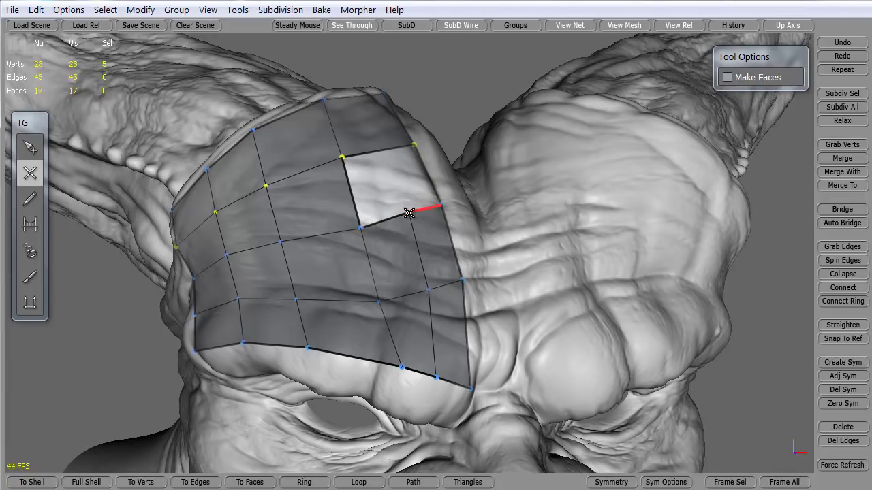
pyautogui.click(384, 152)
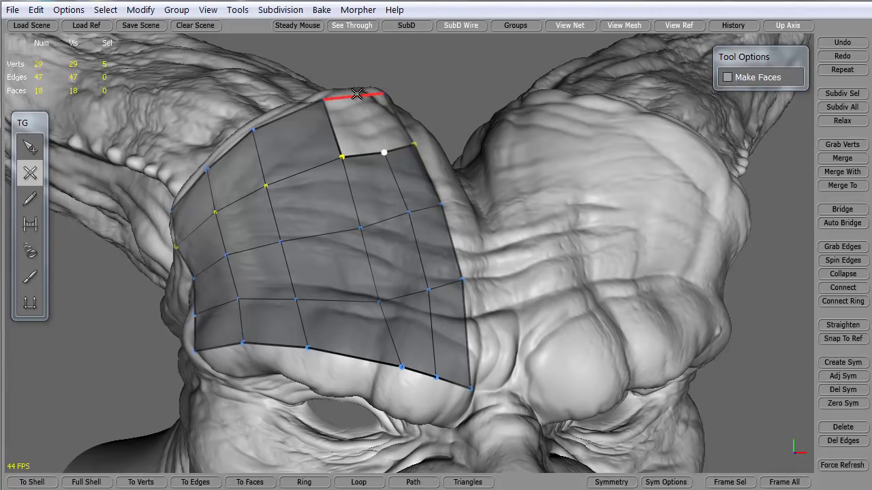
pyautogui.click(356, 94)
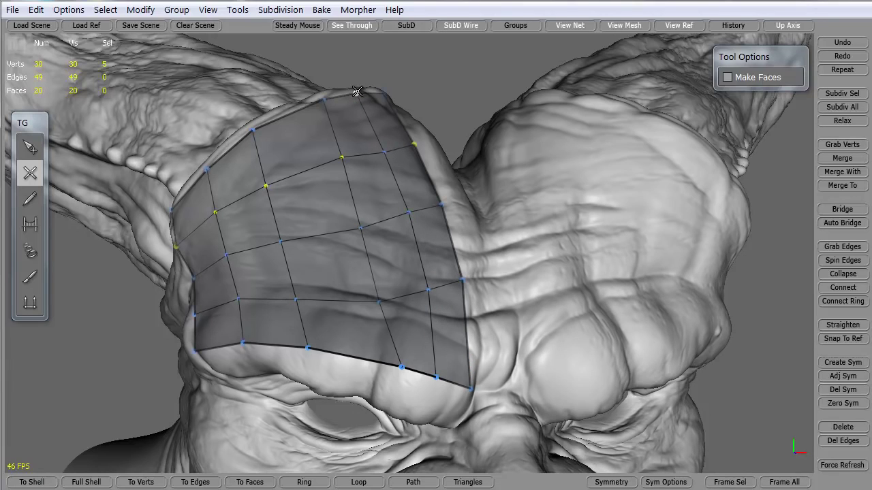
# Switch to SimpleEdit, briefly back to SimpleCreate, then settle on SimpleEdit
pyautogui.click(30, 146)
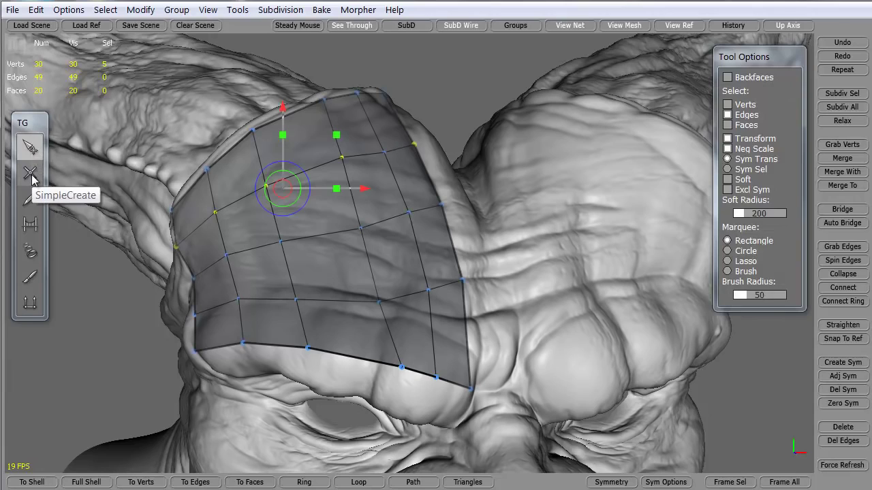
pyautogui.click(31, 174)
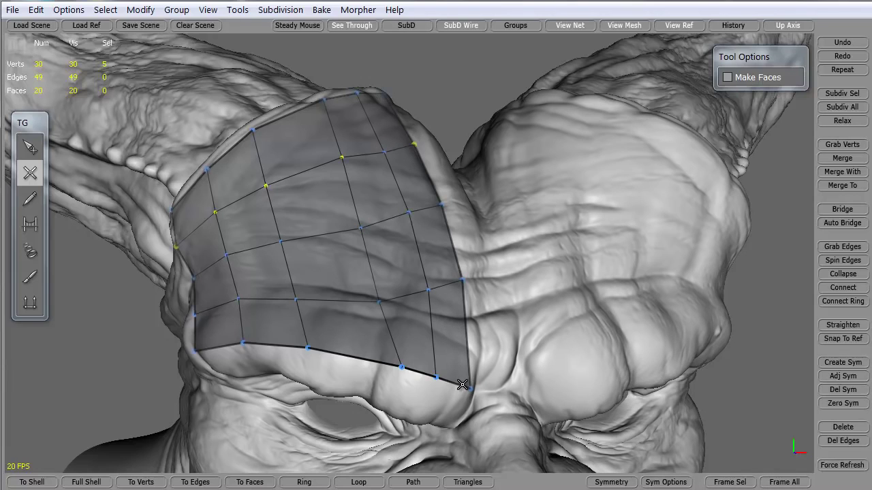
pyautogui.click(29, 147)
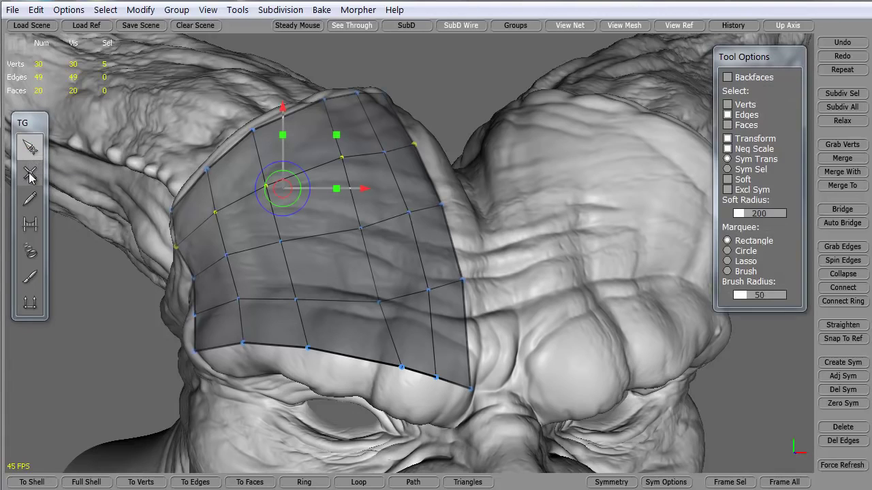
# With SimpleCreate, split the right border, next and bottom edges, then fill the open hole
pyautogui.click(30, 172)
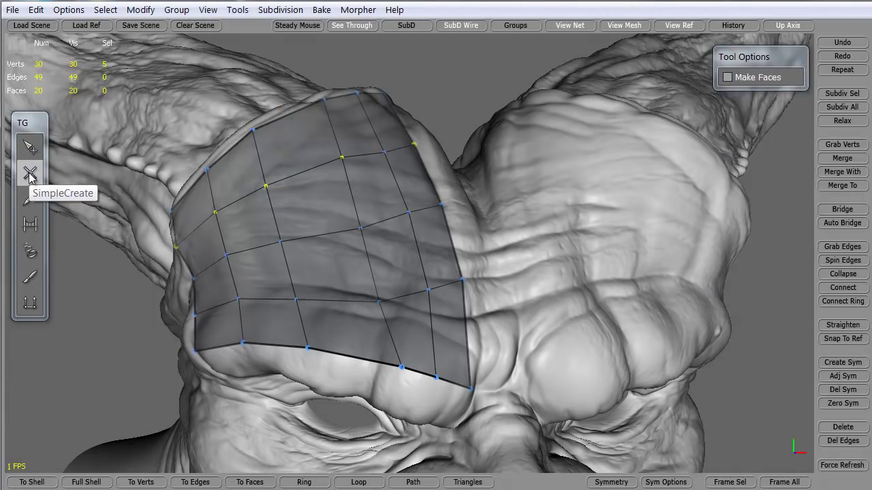
pyautogui.click(467, 329)
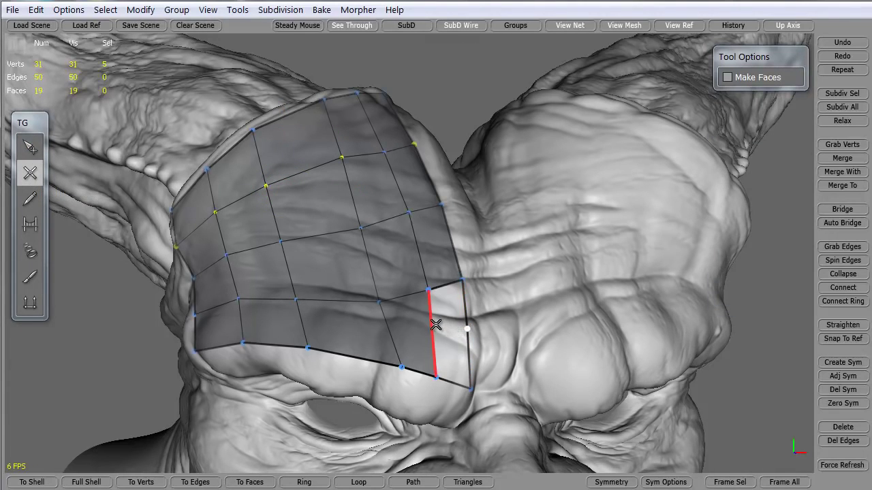
pyautogui.click(431, 325)
pyautogui.click(388, 325)
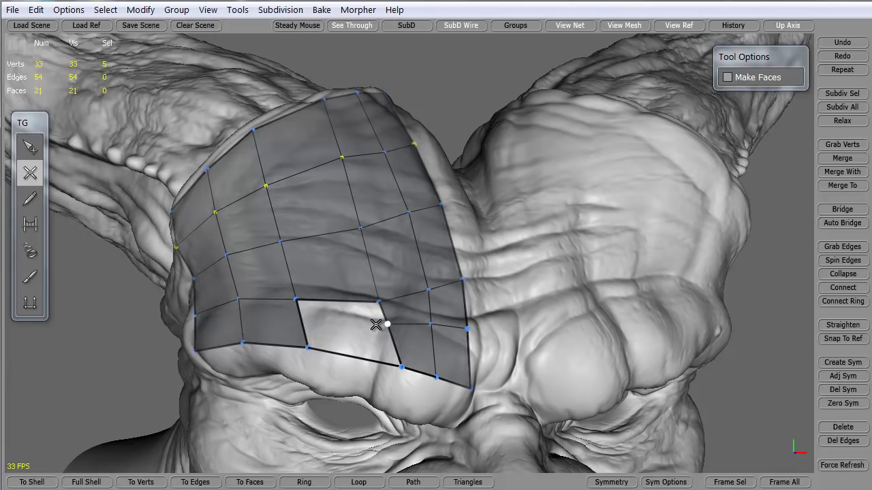
pyautogui.click(310, 345)
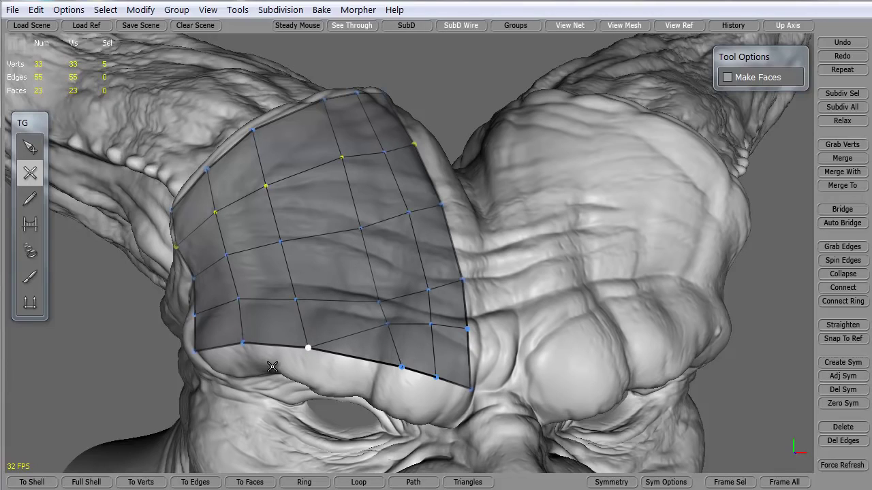
# Cut a new edge across the left column through a new inner vertex and fill the hole
pyautogui.click(30, 146)
pyautogui.click(30, 173)
pyautogui.click(195, 294)
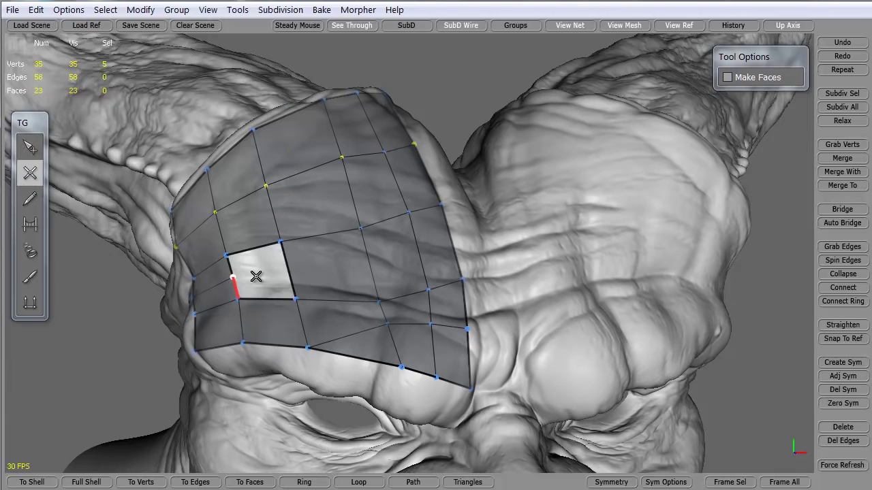
pyautogui.click(286, 268)
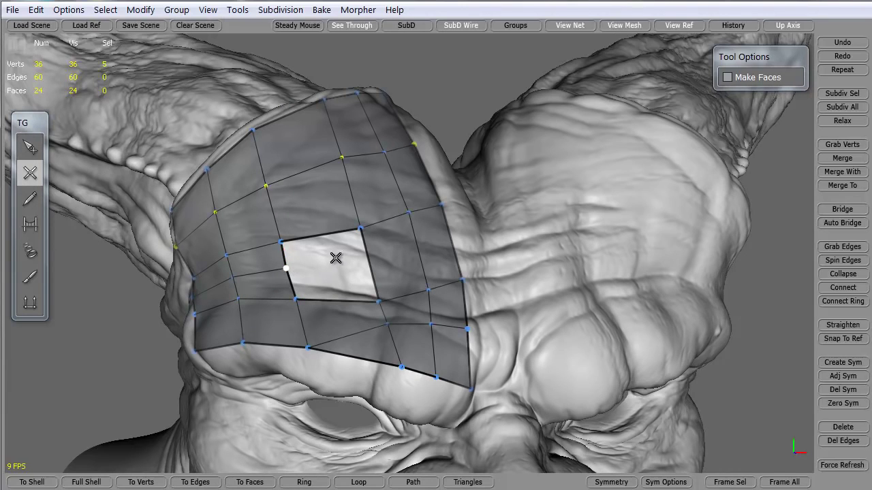
pyautogui.click(360, 229)
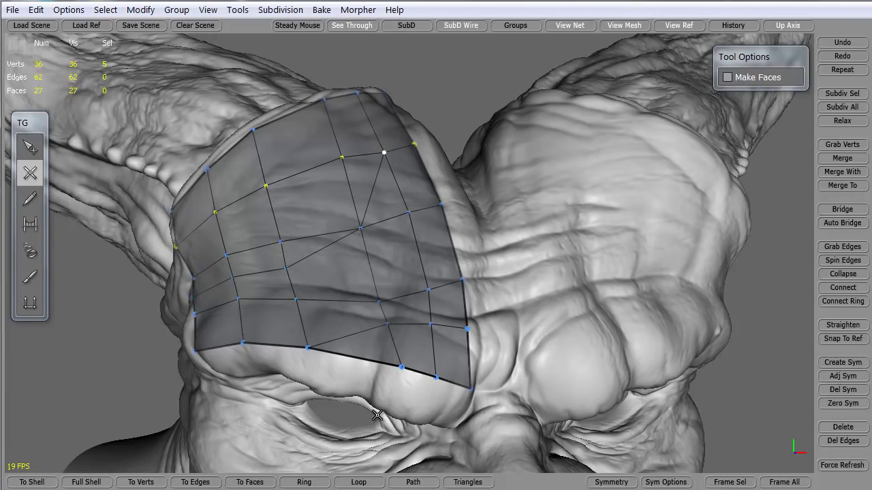
# With SimpleEdit, marquee-select every edge of the forehead patch
pyautogui.moveTo(386, 427); pyautogui.dragTo(117, 220, button='right')
pyautogui.click(29, 147)
pyautogui.moveTo(160, 117); pyautogui.dragTo(519, 407)
# Delete the selected edges and faces, then enable Verts and delete the 36 leftover vertices
pyautogui.press('Delete')
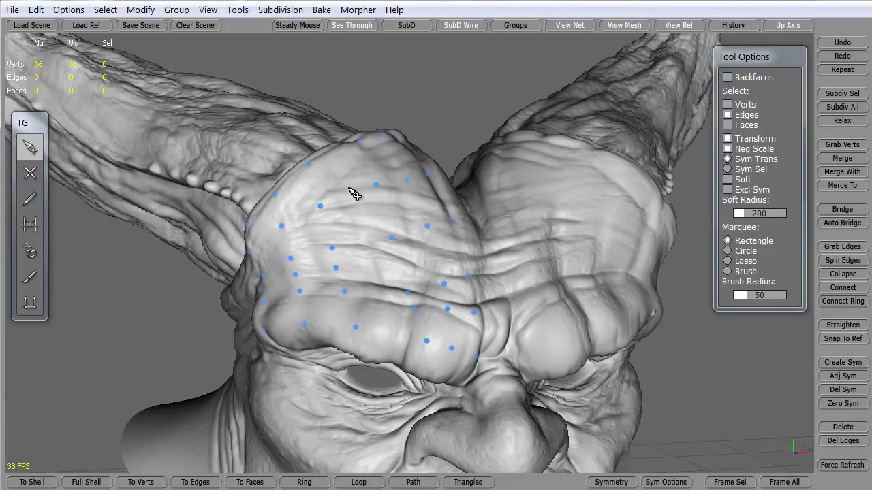
pyautogui.click(727, 105)
pyautogui.moveTo(186, 106); pyautogui.dragTo(533, 416)
pyautogui.press('Delete')
pyautogui.moveTo(231, 312); pyautogui.dragTo(204, 311, button='middle')
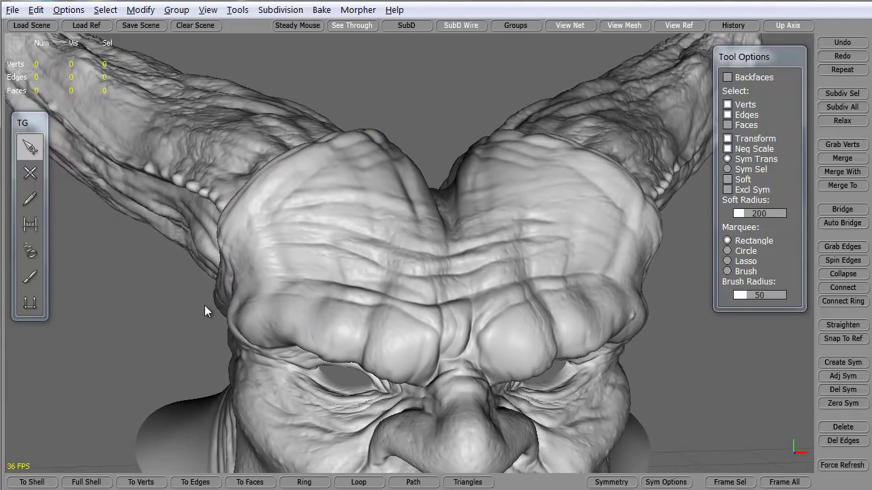
# With the Draw tool, sketch vertical guide lines running down the left forehead to the brow
pyautogui.click(28, 202)
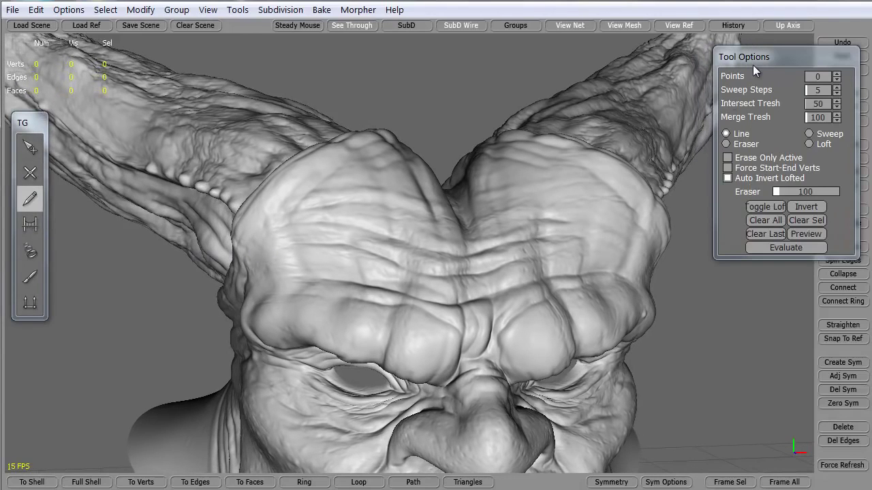
pyautogui.moveTo(753, 65); pyautogui.dragTo(726, 66)
pyautogui.moveTo(374, 283); pyautogui.dragTo(330, 273, button='middle')
pyautogui.moveTo(374, 148)
pyautogui.mouseDown()
pyautogui.moveTo(409, 220)
pyautogui.moveTo(424, 309)
pyautogui.mouseUp()
pyautogui.moveTo(422, 369); pyautogui.dragTo(414, 390)
pyautogui.moveTo(372, 371)
pyautogui.mouseDown()
pyautogui.moveTo(376, 324)
pyautogui.moveTo(339, 155)
pyautogui.moveTo(308, 259)
pyautogui.moveTo(310, 351)
pyautogui.mouseUp()
pyautogui.moveTo(309, 351)
pyautogui.mouseDown(button='right')
pyautogui.moveTo(275, 336)
pyautogui.moveTo(349, 334)
pyautogui.mouseUp(button='right')
pyautogui.moveTo(364, 334); pyautogui.dragTo(344, 265)
pyautogui.moveTo(300, 216); pyautogui.dragTo(312, 337)
# Draw crossing guide lines across the upper forehead and along the brow, completing the grid
pyautogui.moveTo(428, 310); pyautogui.dragTo(416, 329, button='right')
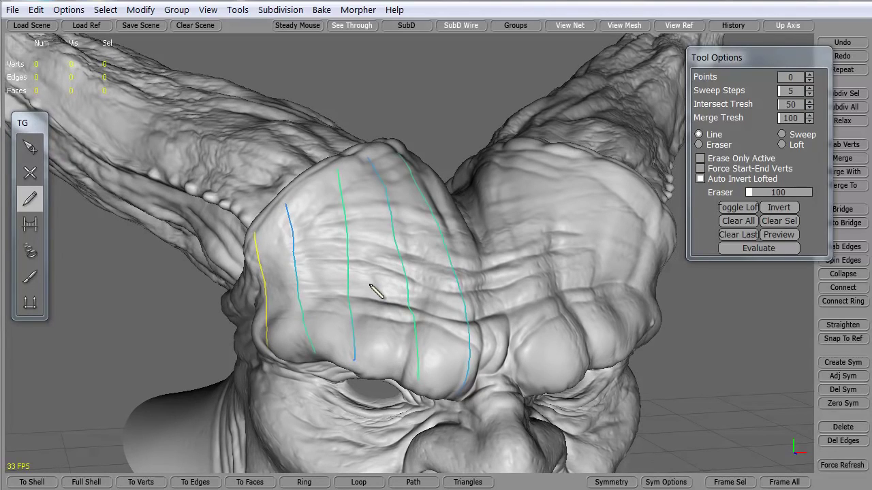
pyautogui.click(407, 164)
pyautogui.moveTo(368, 171); pyautogui.dragTo(315, 202)
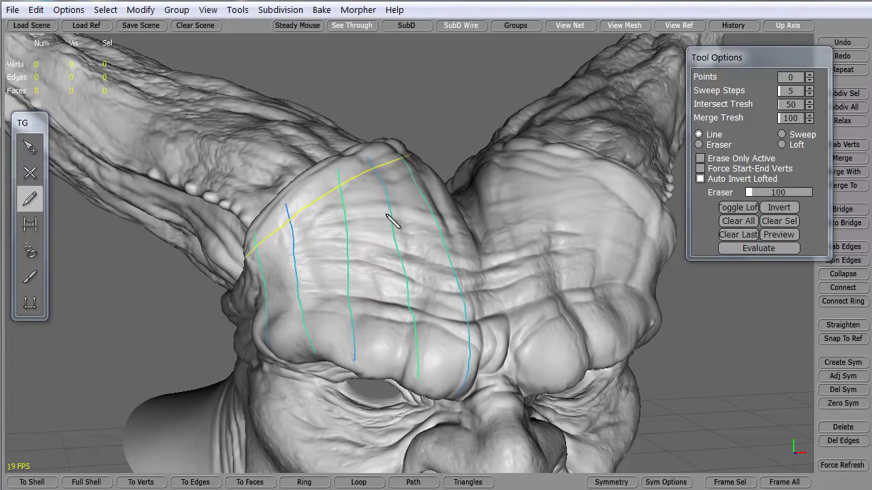
pyautogui.moveTo(432, 191)
pyautogui.mouseDown()
pyautogui.moveTo(341, 228)
pyautogui.moveTo(262, 278)
pyautogui.mouseUp()
pyautogui.click(458, 259)
pyautogui.moveTo(461, 250); pyautogui.dragTo(256, 306)
pyautogui.moveTo(479, 317)
pyautogui.mouseDown()
pyautogui.moveTo(259, 320)
pyautogui.moveTo(278, 346)
pyautogui.moveTo(484, 384)
pyautogui.mouseUp()
pyautogui.moveTo(384, 337); pyautogui.dragTo(310, 374, button='middle')
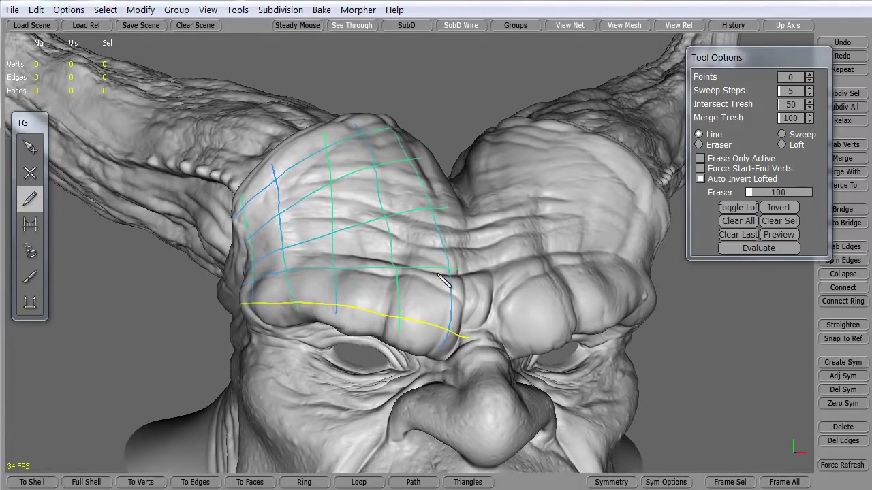
pyautogui.moveTo(349, 366); pyautogui.dragTo(427, 359, button='middle')
pyautogui.moveTo(431, 408); pyautogui.dragTo(422, 351, button='middle')
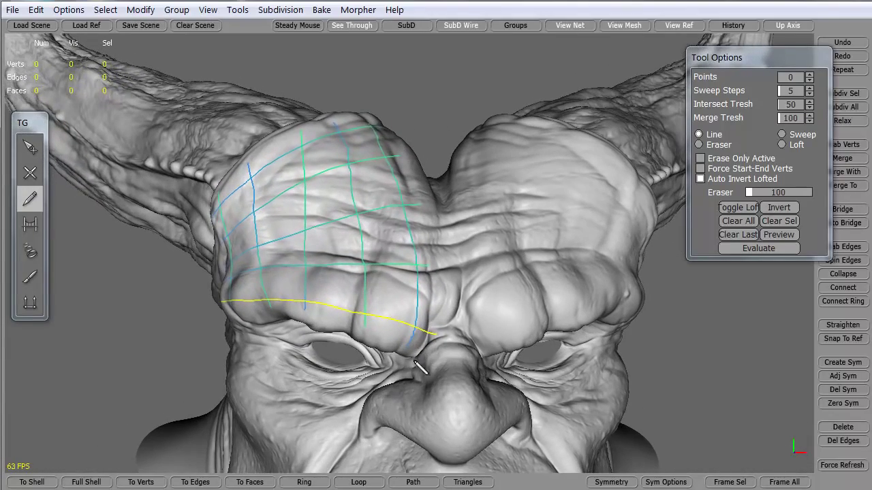
pyautogui.moveTo(380, 389); pyautogui.dragTo(385, 395, button='middle')
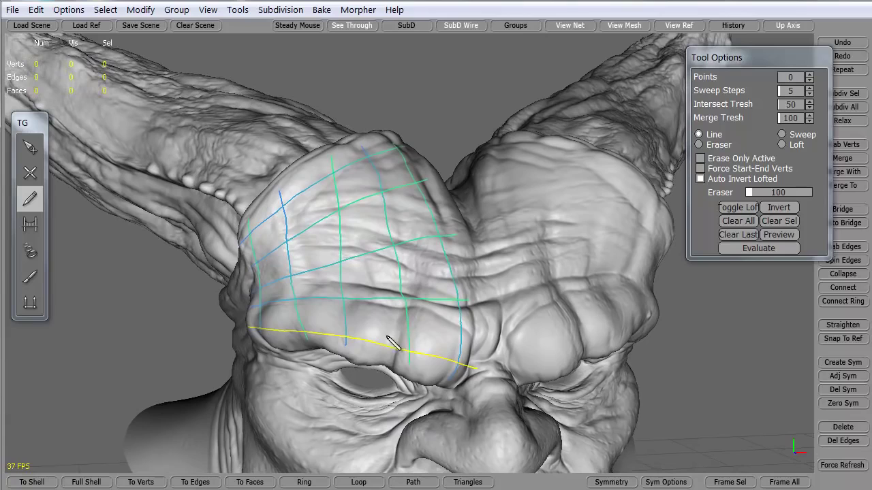
# Evaluate the guide lines into a 16-quad patch, Clear All strokes, and switch to SimpleEdit
pyautogui.click(750, 247)
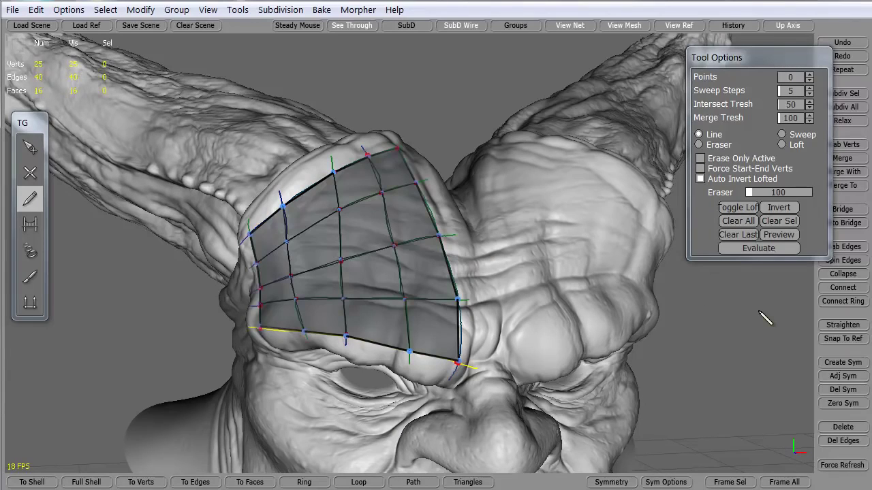
pyautogui.keyDown('alt'); pyautogui.moveTo(256, 362); pyautogui.dragTo(326, 378); pyautogui.keyUp('alt')
pyautogui.click(739, 222)
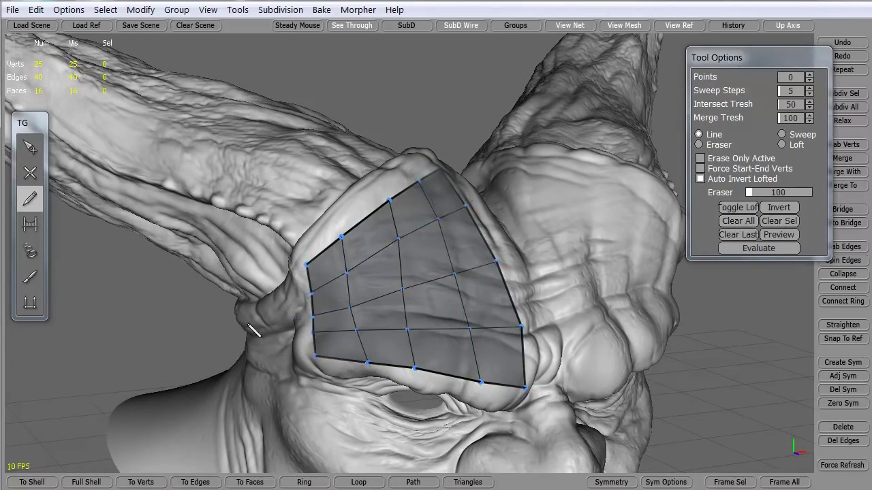
pyautogui.keyDown('alt'); pyautogui.moveTo(248, 322); pyautogui.dragTo(169, 306); pyautogui.keyUp('alt')
pyautogui.click(30, 147)
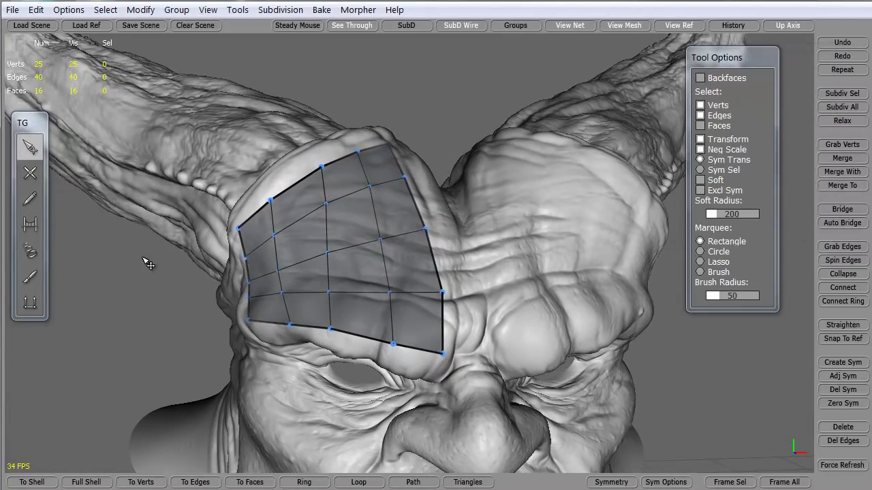
pyautogui.moveTo(156, 275)
pyautogui.keyDown('alt'); pyautogui.mouseDown()
pyautogui.moveTo(167, 320)
pyautogui.moveTo(227, 240)
pyautogui.moveTo(282, 315)
pyautogui.moveTo(145, 267)
pyautogui.moveTo(146, 279)
pyautogui.moveTo(152, 229)
pyautogui.moveTo(153, 287)
pyautogui.mouseUp(); pyautogui.keyUp('alt')
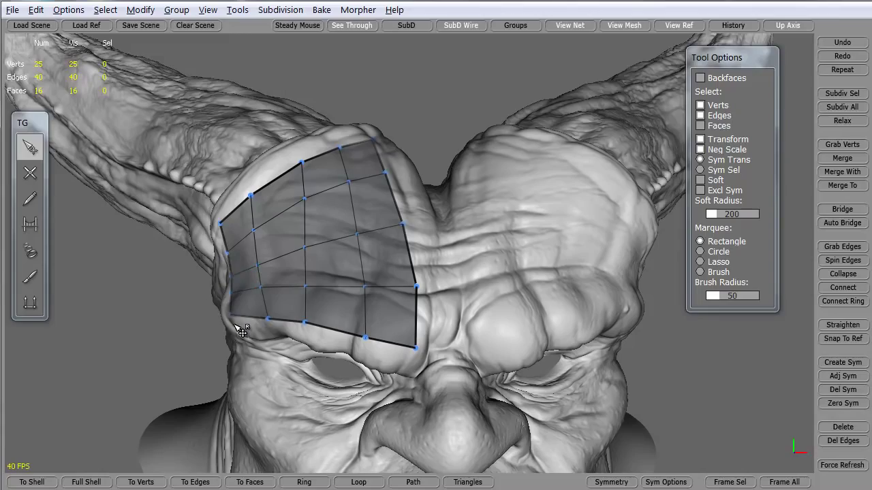
pyautogui.keyDown('alt'); pyautogui.moveTo(240, 331); pyautogui.dragTo(224, 292); pyautogui.keyUp('alt')
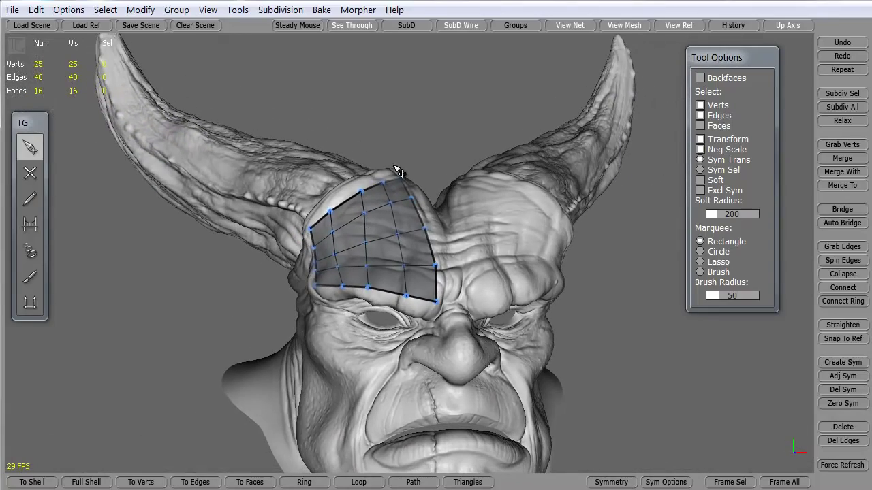
pyautogui.keyDown('alt'); pyautogui.moveTo(291, 359); pyautogui.dragTo(219, 297); pyautogui.keyUp('alt')
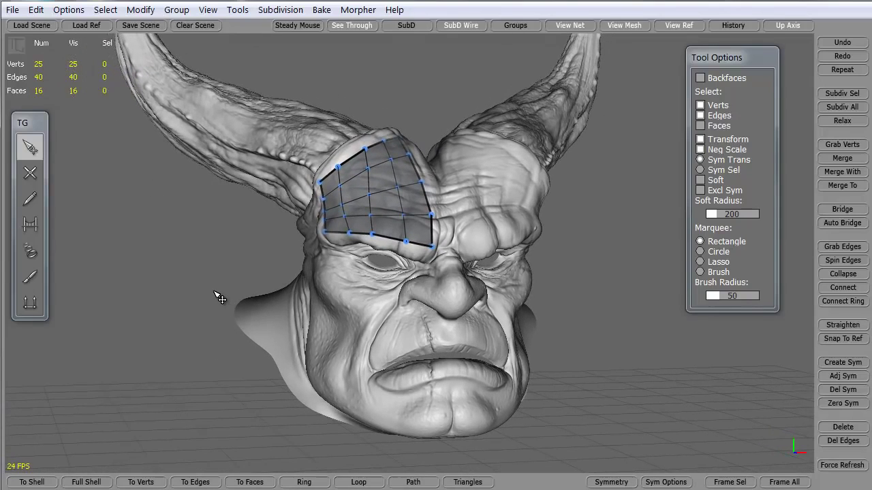